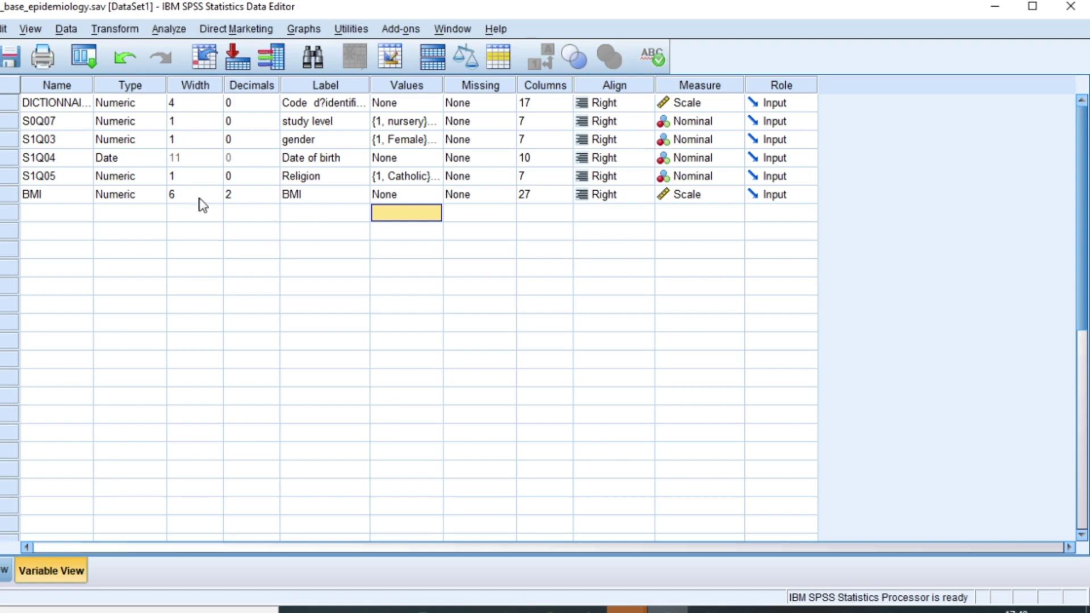
{"action": "left_click", "coordinate": [3, 196]}
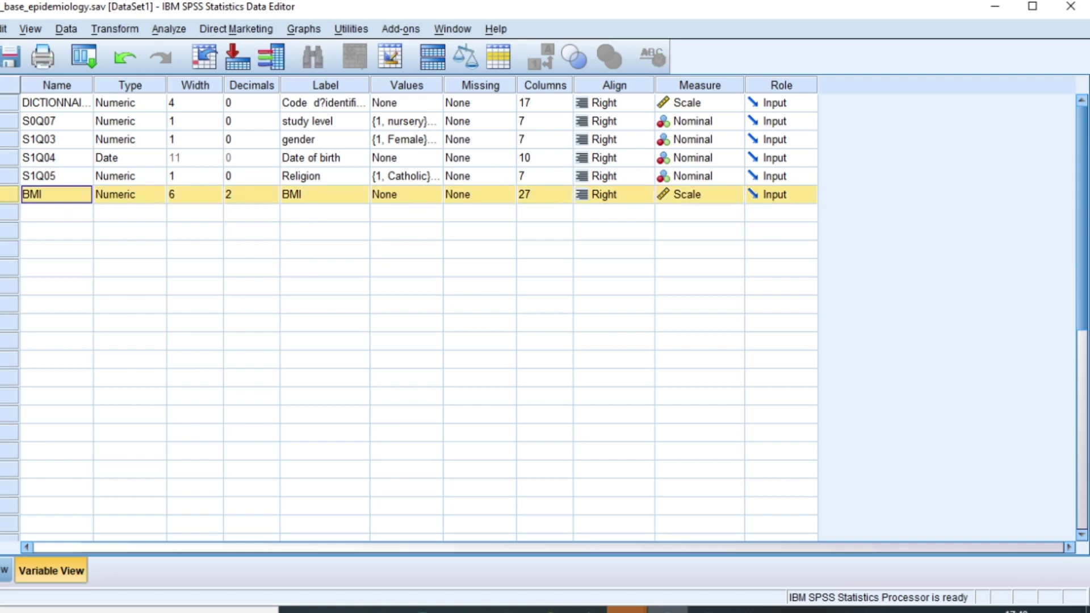
{"action": "left_click", "coordinate": [53, 196]}
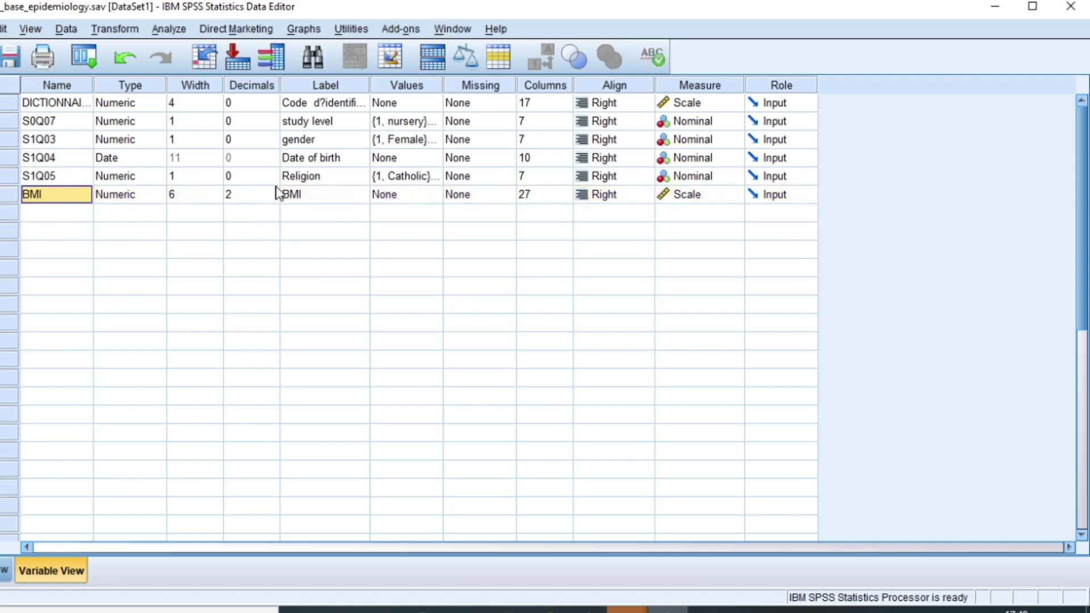
{"action": "left_click", "coordinate": [321, 196]}
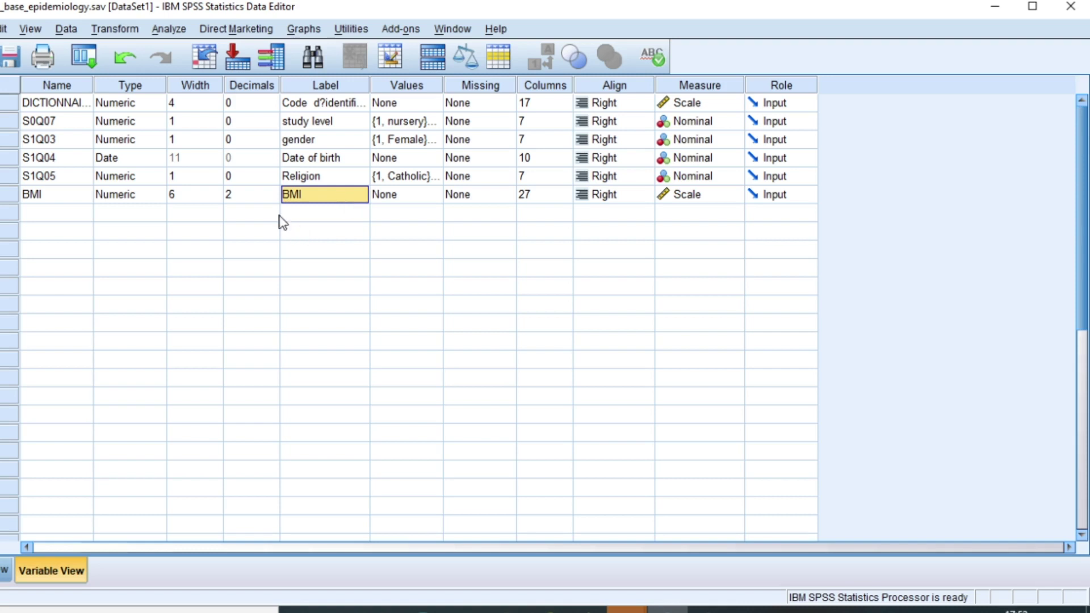
{"action": "left_click", "coordinate": [118, 32]}
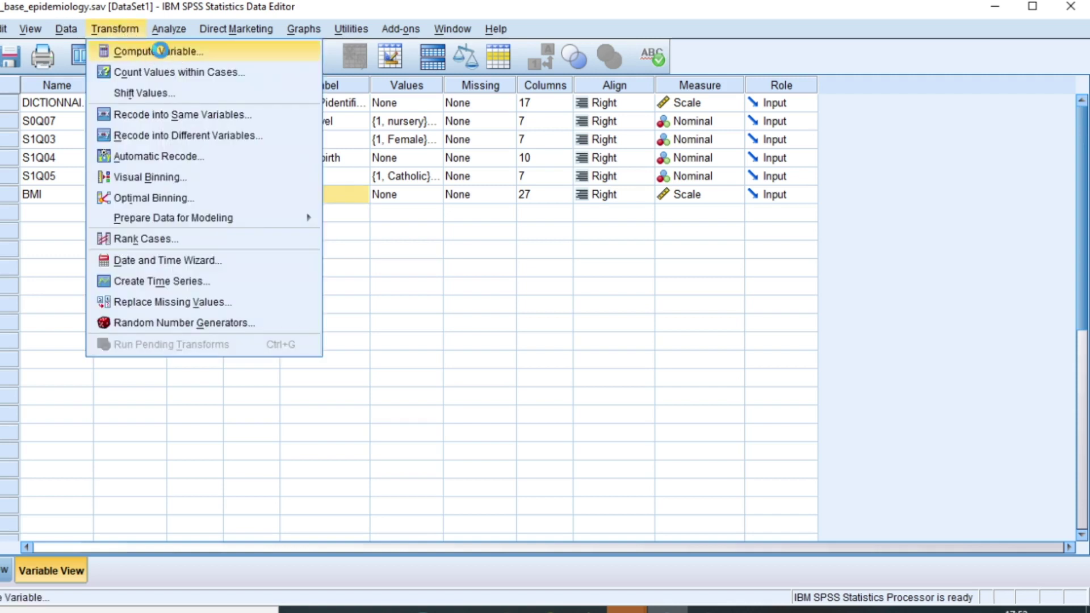
{"action": "left_click", "coordinate": [207, 70]}
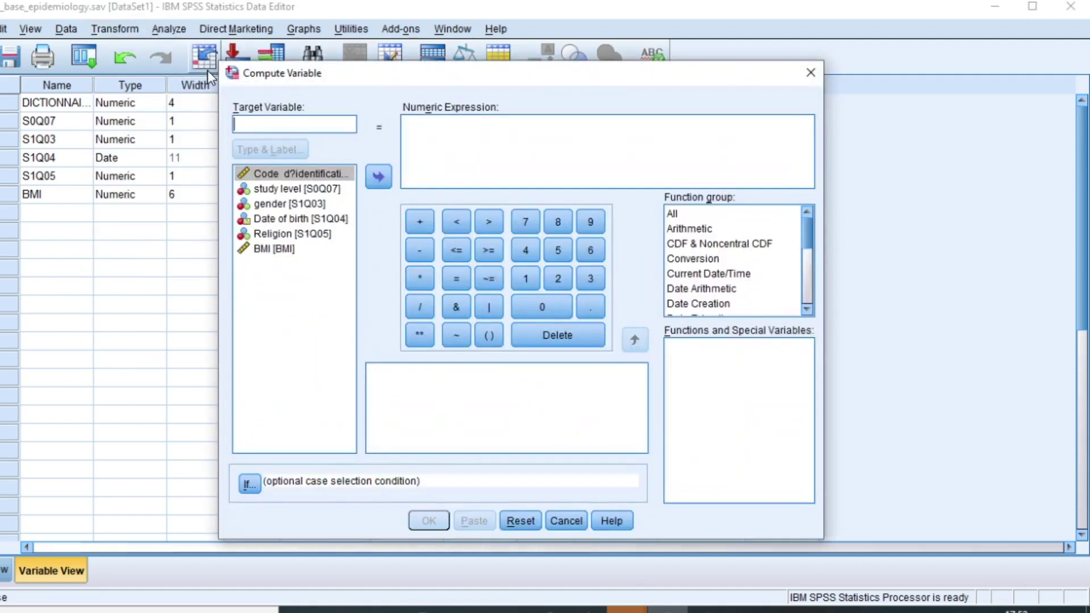
{"action": "left_click", "coordinate": [254, 127]}
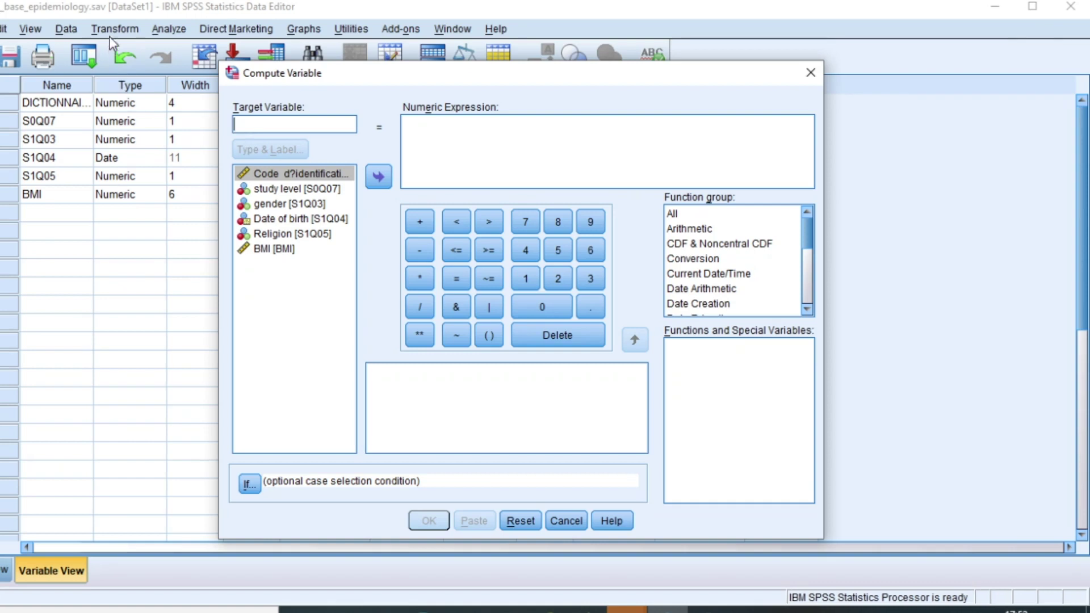
{"action": "left_click", "coordinate": [811, 73]}
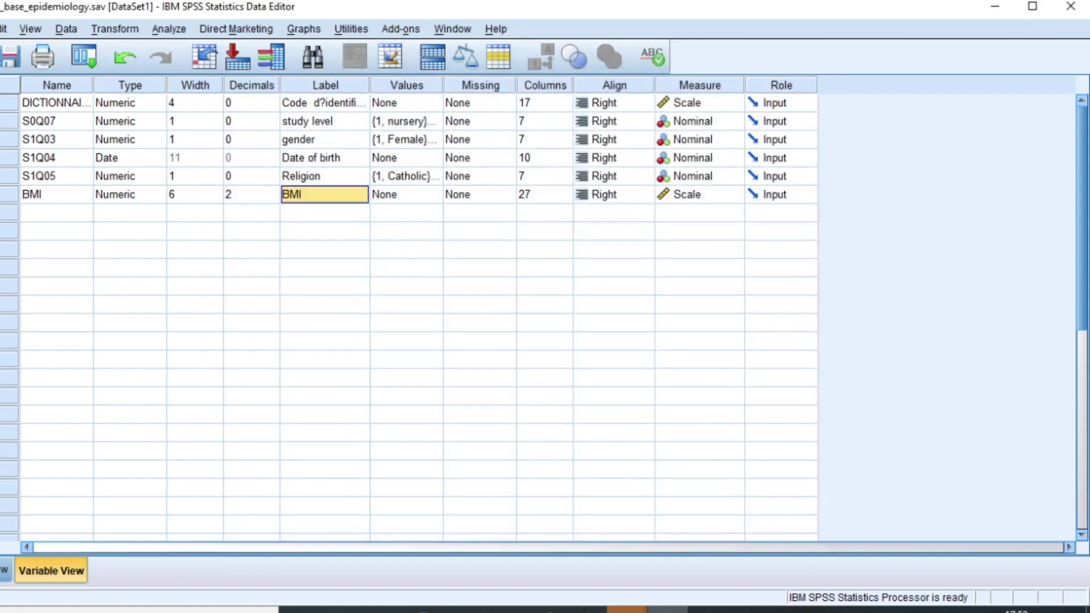
Set both the user interface language and the output language to French in the program options.
{"action": "key", "text": "alt+f"}
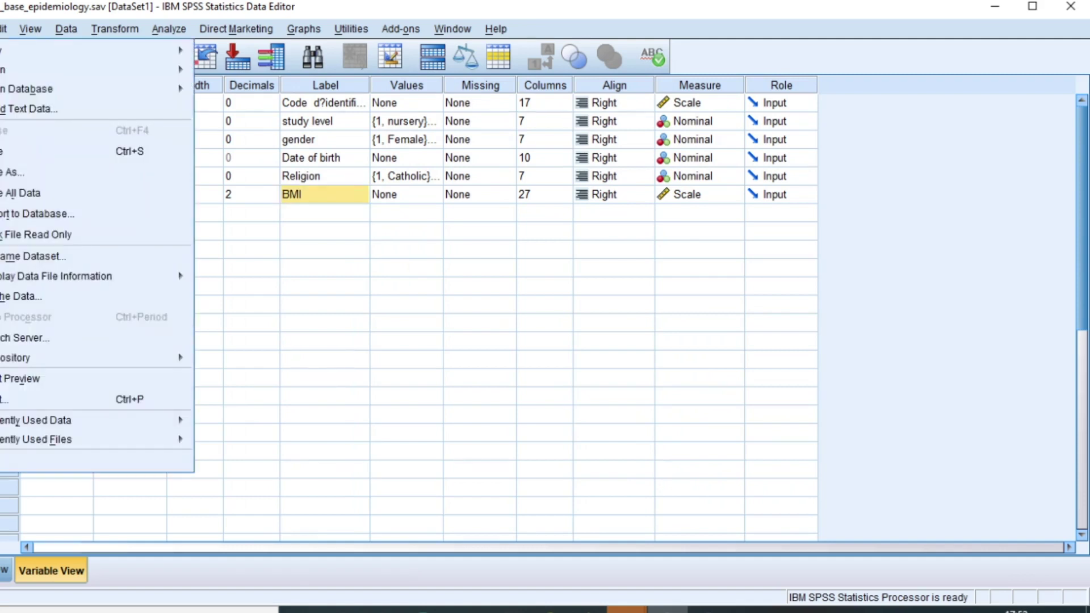
{"action": "left_click", "coordinate": [3, 31]}
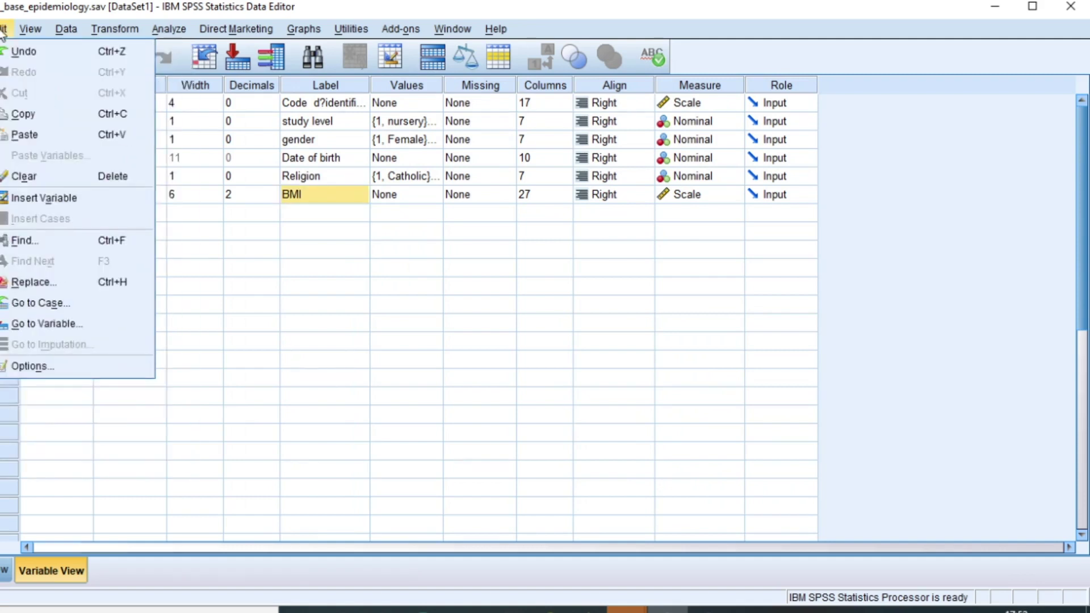
{"action": "left_click", "coordinate": [35, 365]}
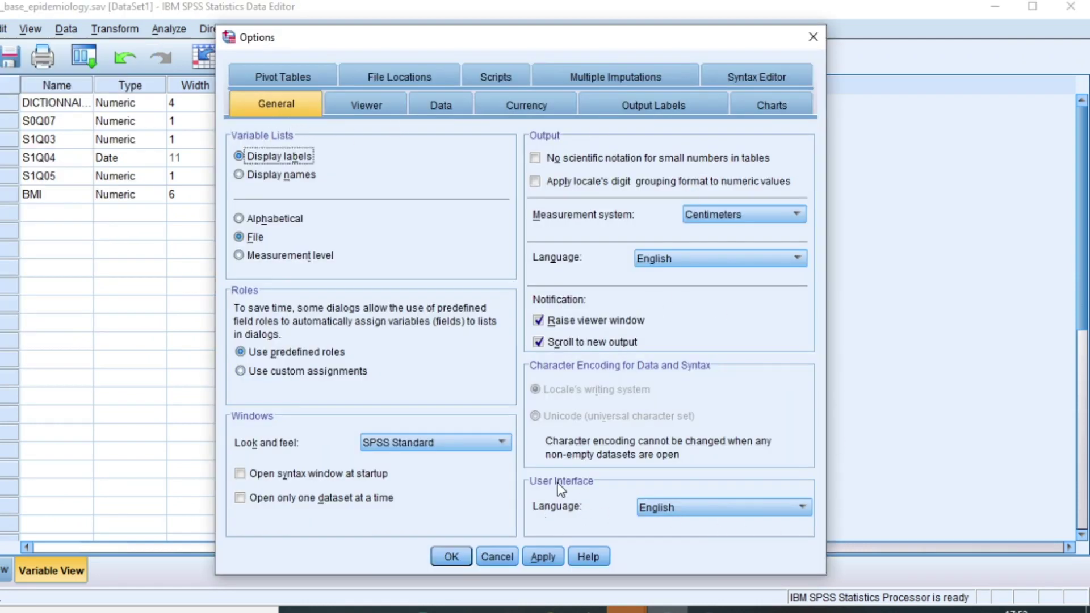
{"action": "left_click", "coordinate": [803, 507]}
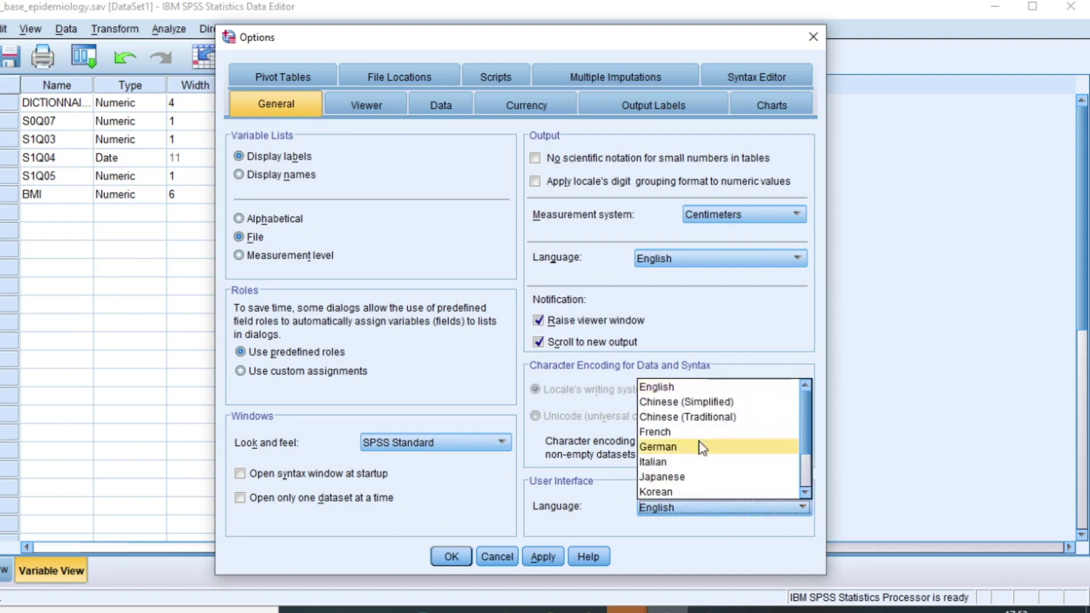
{"action": "left_click", "coordinate": [659, 432]}
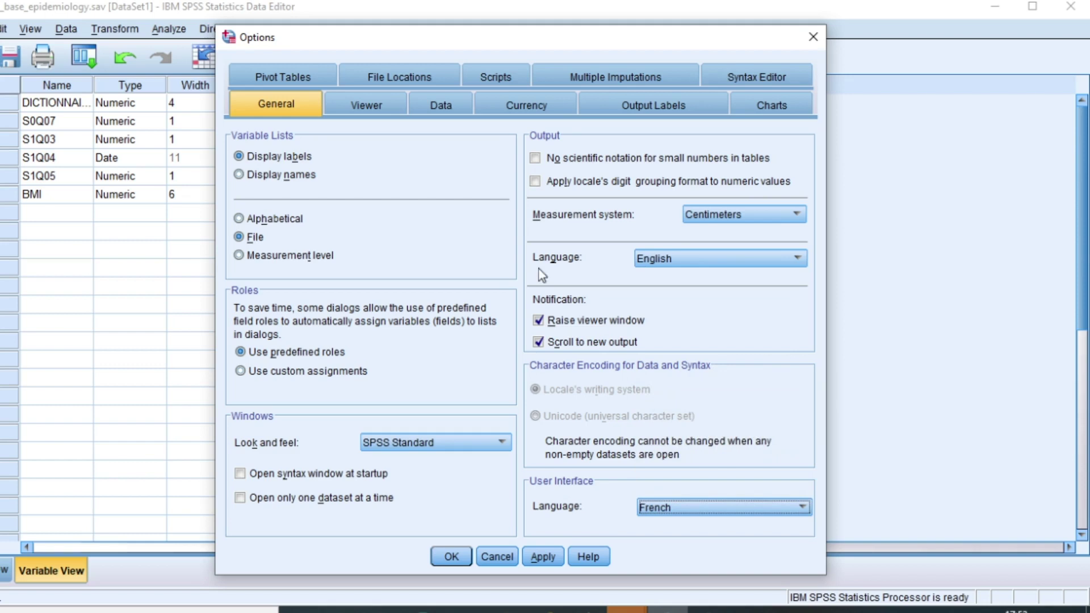
{"action": "left_click", "coordinate": [797, 258]}
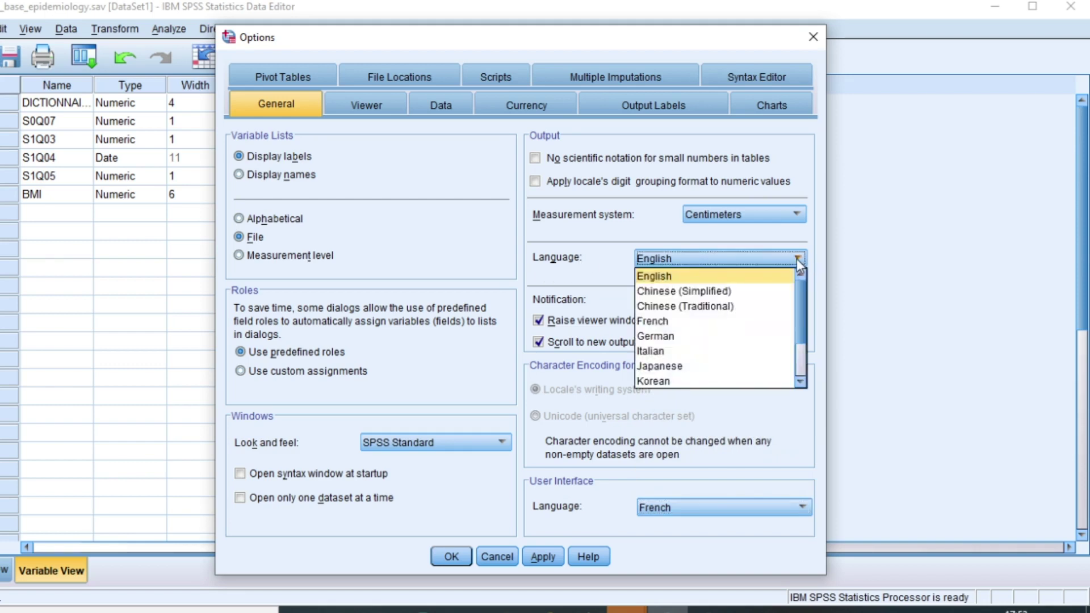
{"action": "left_click", "coordinate": [664, 321]}
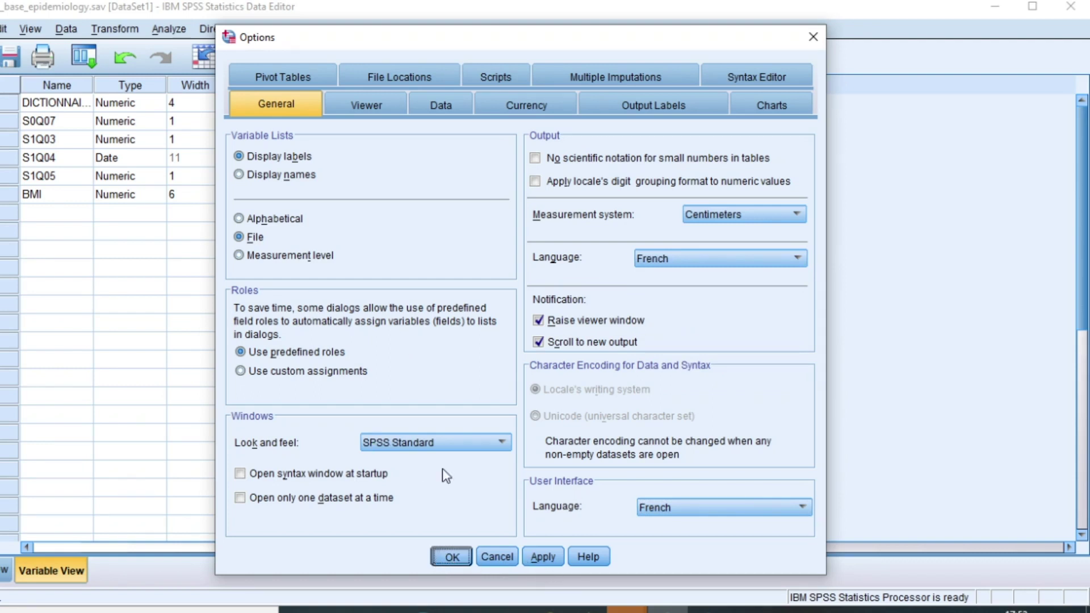
{"action": "left_click", "coordinate": [452, 558]}
{"action": "left_click", "coordinate": [492, 331]}
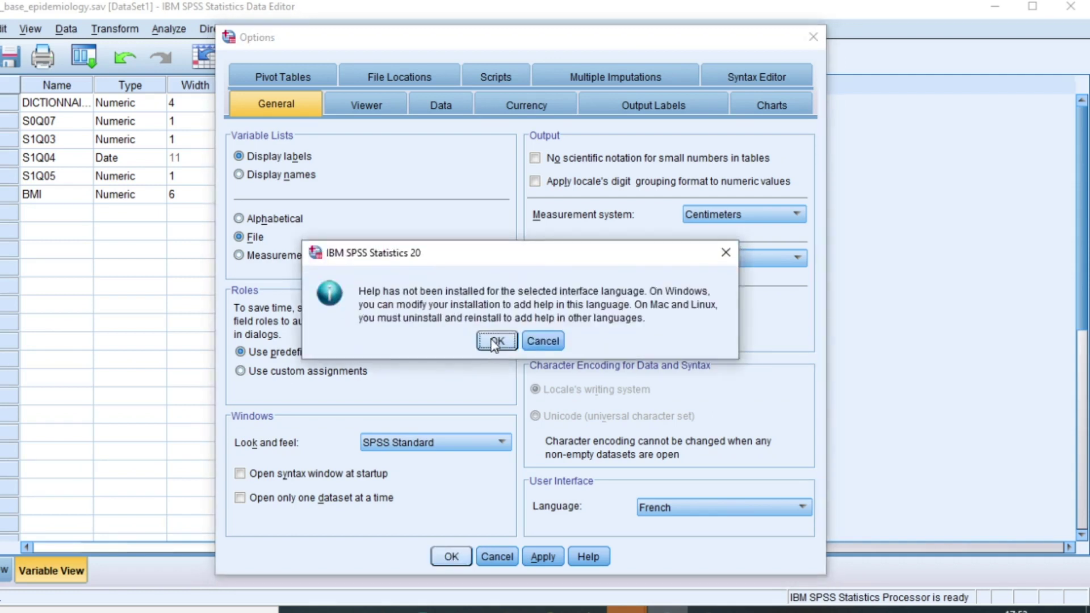
{"action": "left_click", "coordinate": [496, 341]}
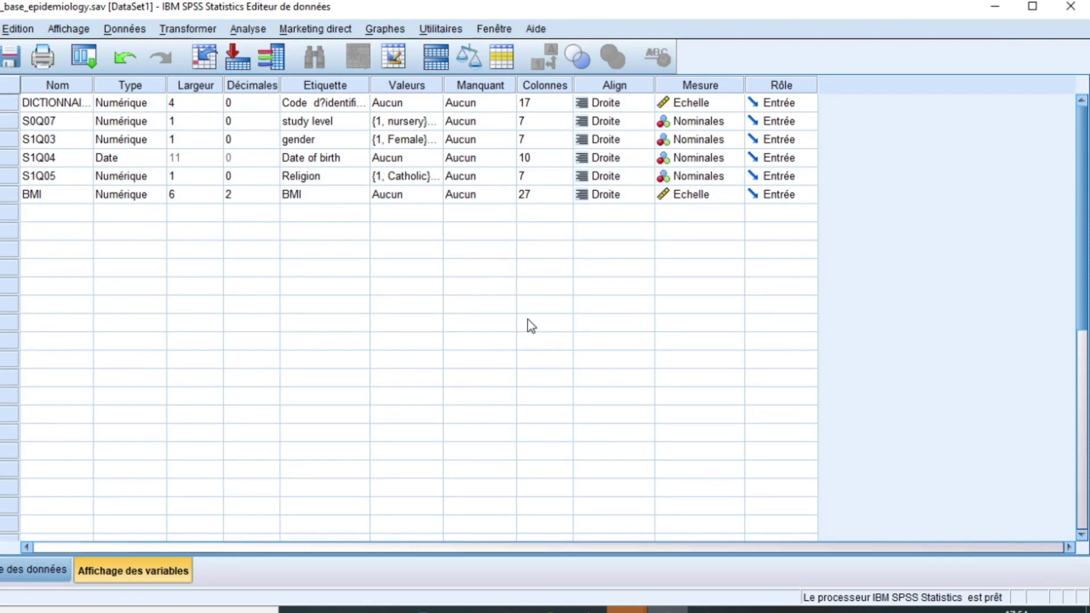
Set up a Compute Variable operation with the target variable stades_obesite and the numeric expression 1.
{"action": "type", "text": "sta"}
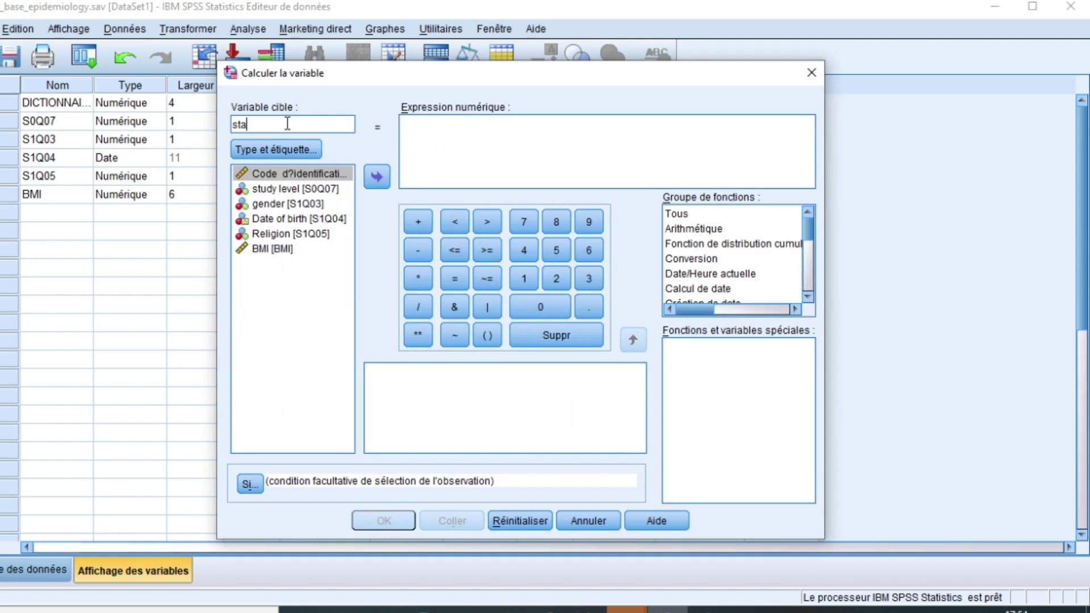
{"action": "type", "text": "des_"}
{"action": "type", "text": "ob"}
{"action": "type", "text": "ésité"}
{"action": "key", "text": "BackSpace"}
{"action": "key", "text": "BackSpace"}
{"action": "key", "text": "BackSpace"}
{"action": "key", "text": "BackSpace"}
{"action": "key", "text": "BackSpace"}
{"action": "type", "text": "esite"}
{"action": "left_click", "coordinate": [442, 126]}
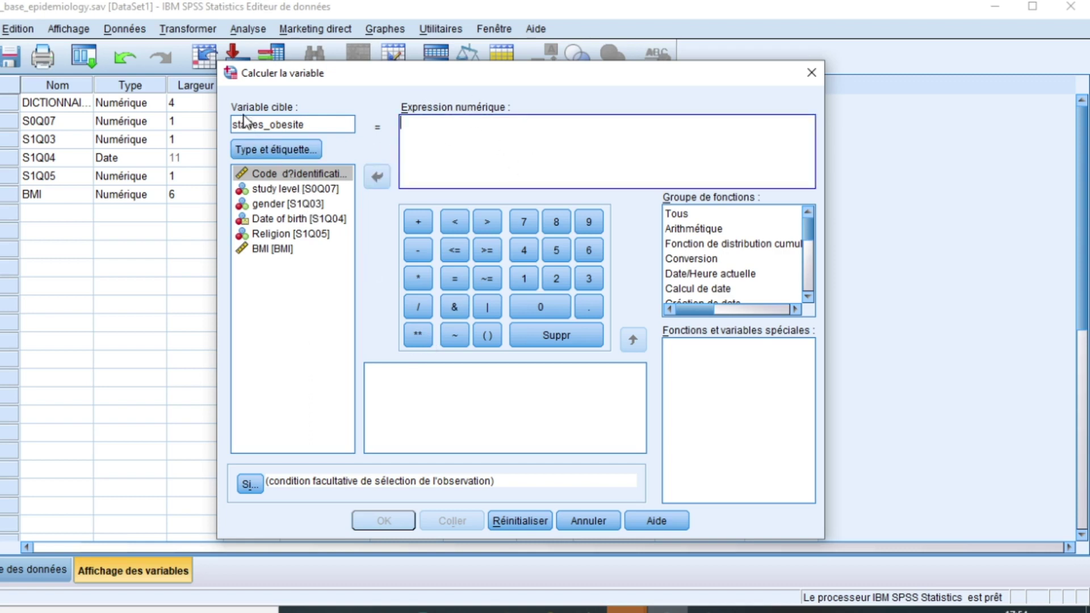
{"action": "type", "text": "1"}
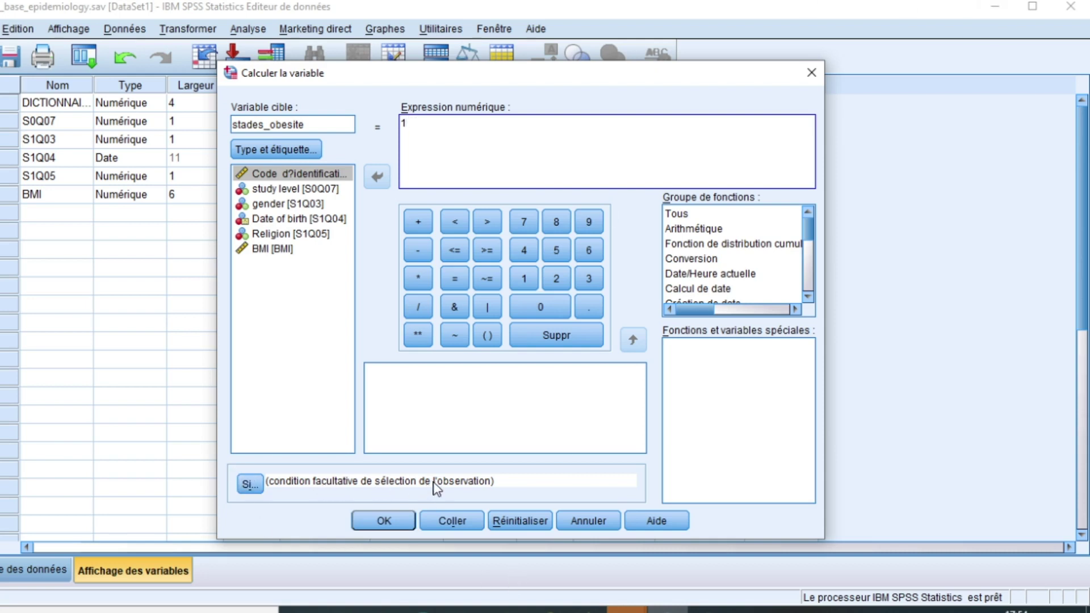
Restrict the computation to cases meeting the condition BMI < 18.5 and run it.
{"action": "left_click", "coordinate": [248, 485]}
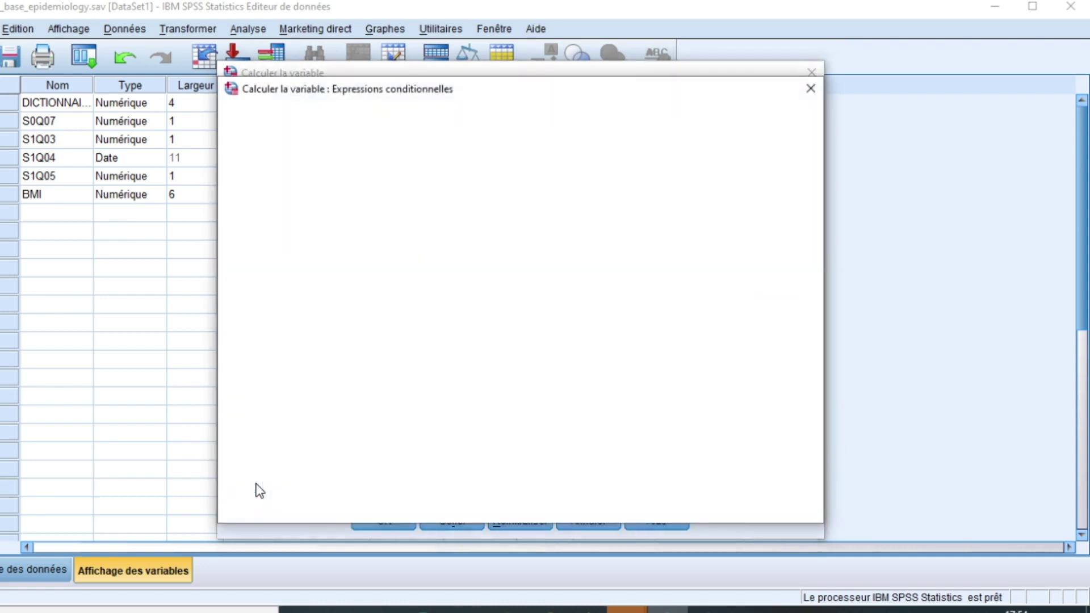
{"action": "left_click", "coordinate": [434, 139]}
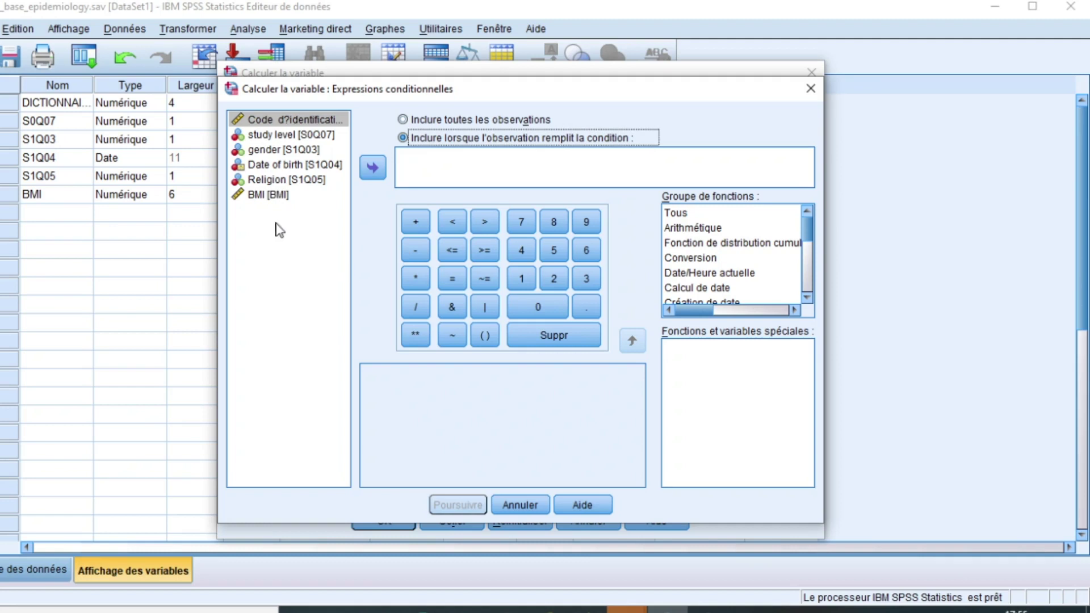
{"action": "left_click", "coordinate": [268, 196]}
{"action": "left_click", "coordinate": [373, 167]}
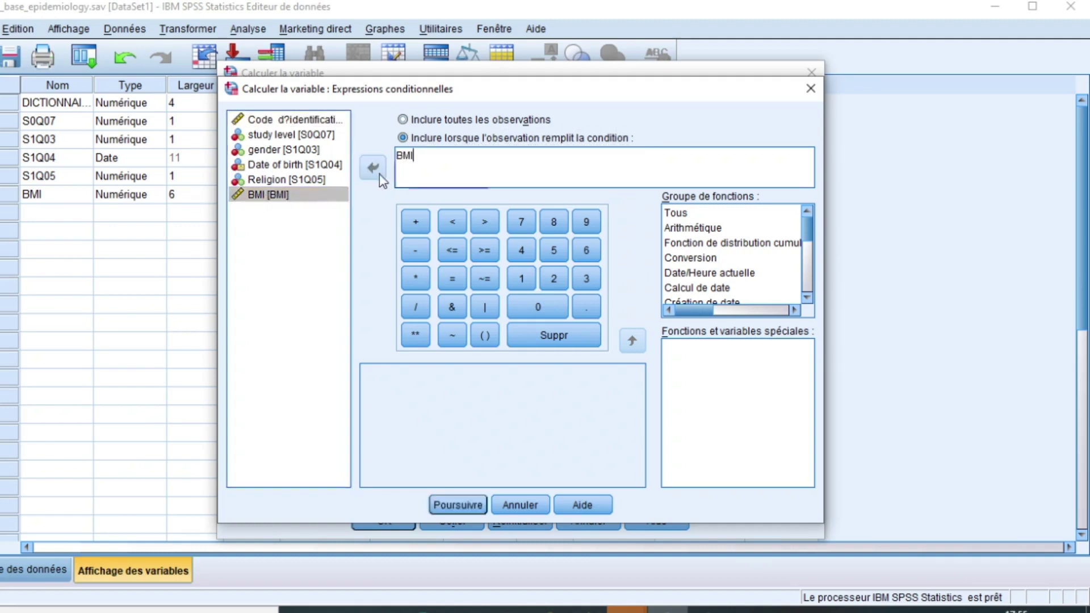
{"action": "left_click", "coordinate": [448, 224]}
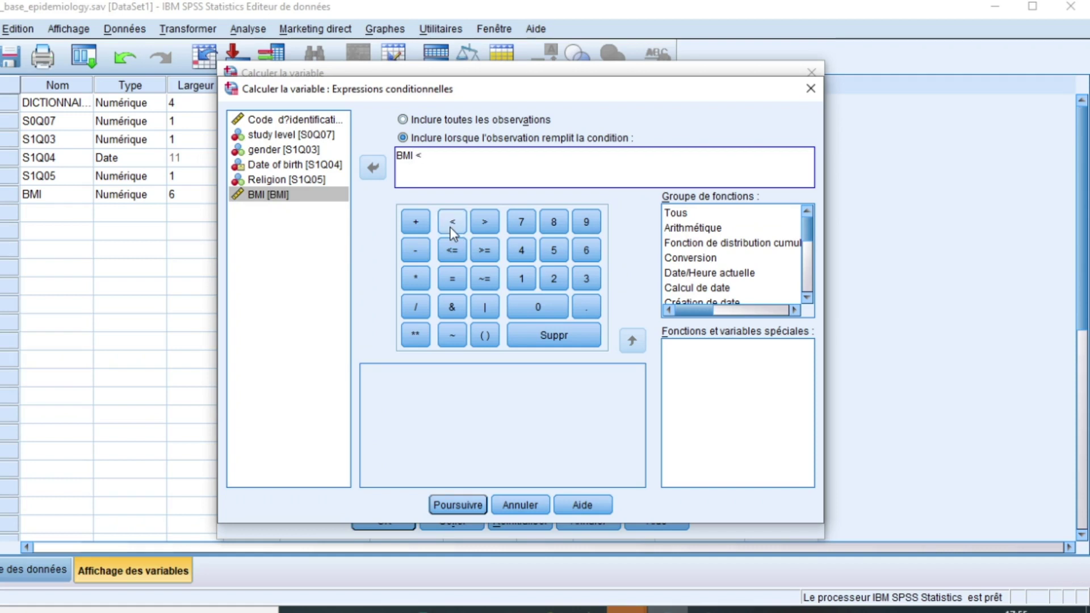
{"action": "type", "text": "18.5"}
{"action": "left_click", "coordinate": [458, 505]}
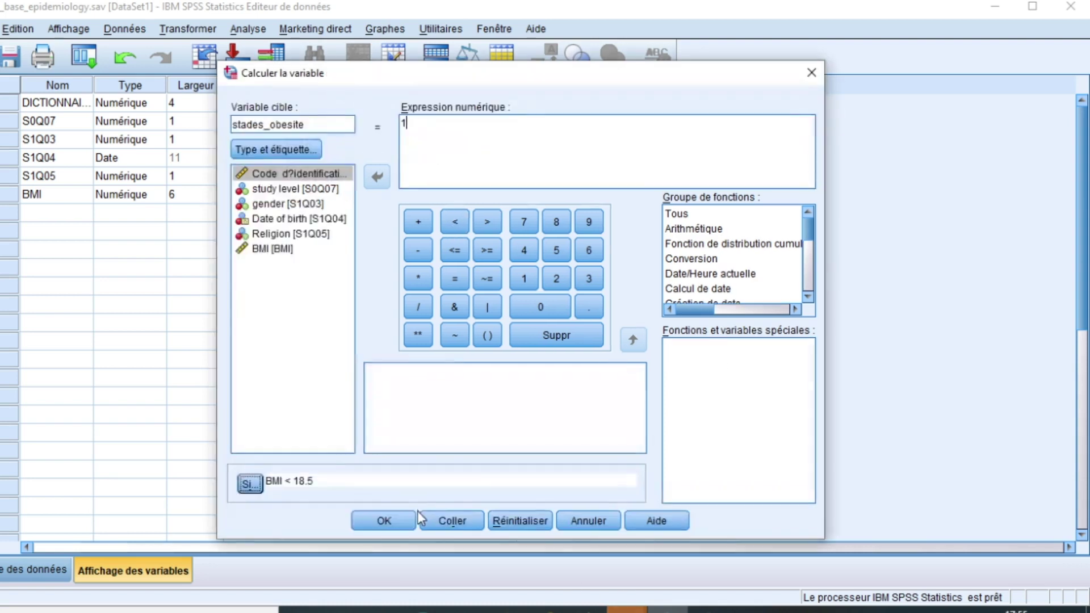
{"action": "left_click", "coordinate": [390, 520]}
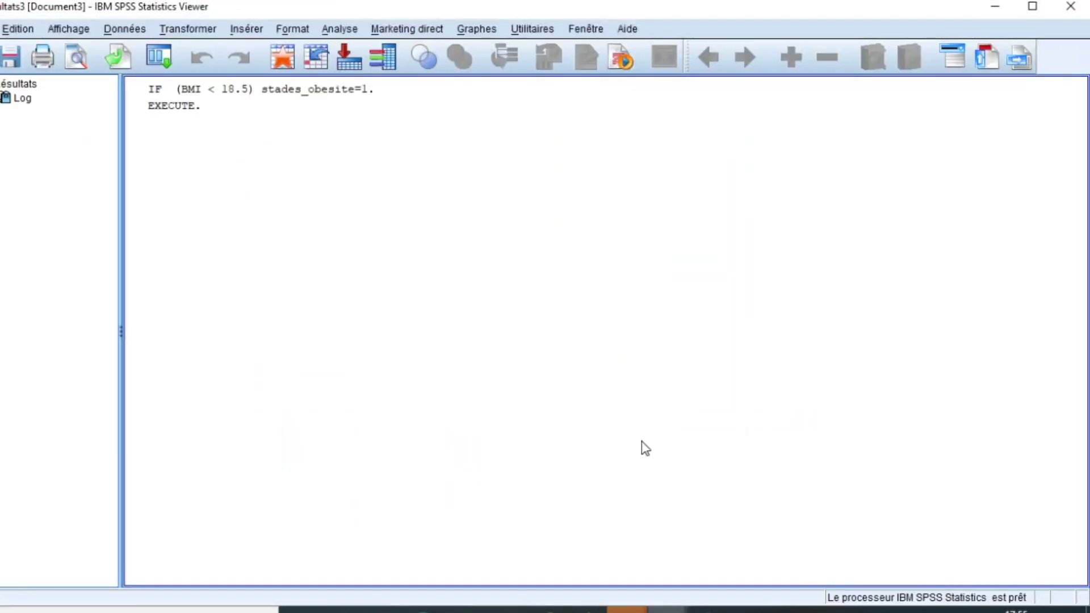
Return to the Data Editor and set the computed value for stades_obesite to 2.
{"action": "mouse_move", "coordinate": [667, 610]}
{"action": "left_click", "coordinate": [577, 545]}
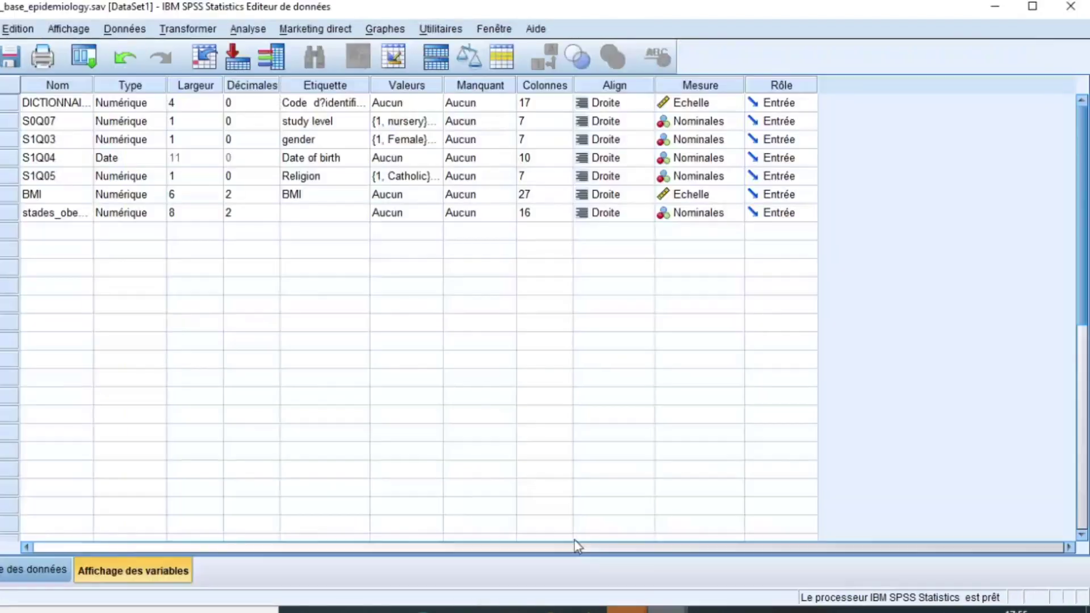
{"action": "left_click", "coordinate": [189, 30]}
{"action": "left_click", "coordinate": [234, 50]}
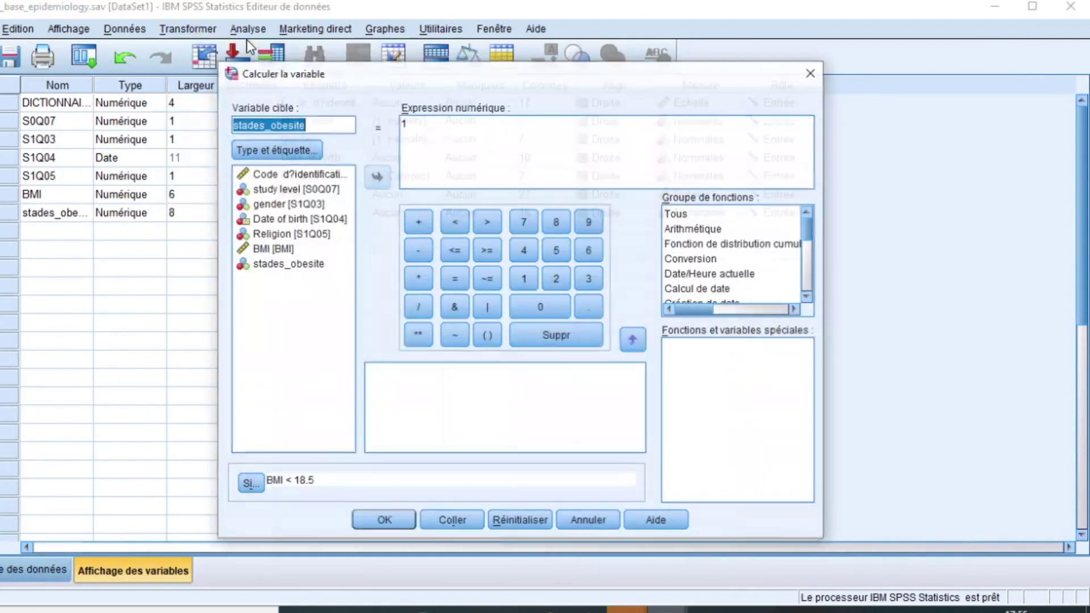
{"action": "left_click", "coordinate": [485, 120]}
{"action": "type", "text": "1"}
{"action": "key", "text": "BackSpace"}
{"action": "type", "text": "2"}
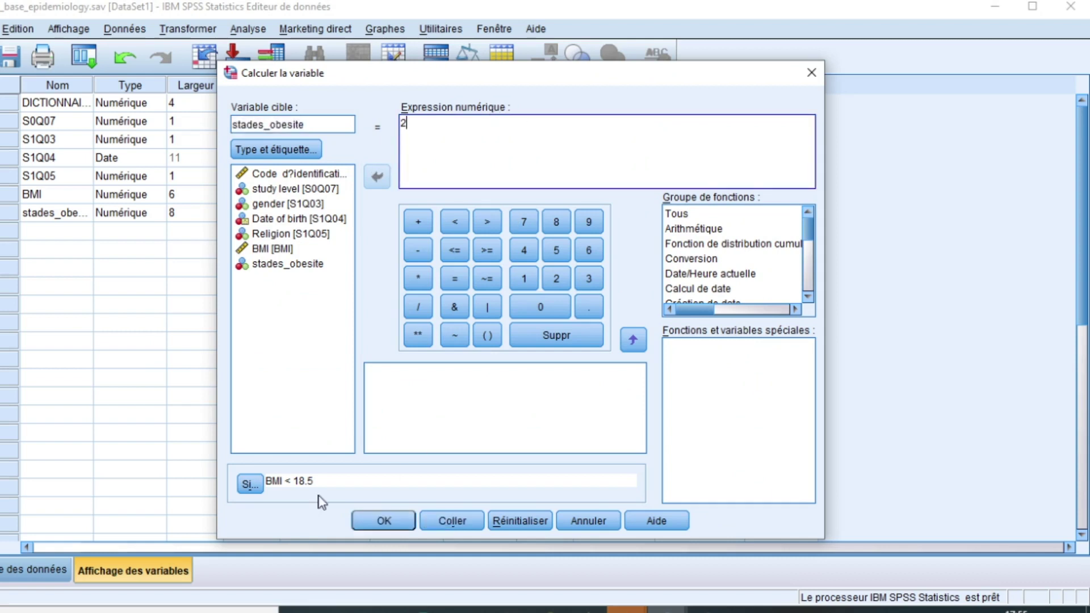
Change the comparison operator in the case selection condition so it reads BMI >= 18.5.
{"action": "left_click", "coordinate": [250, 483]}
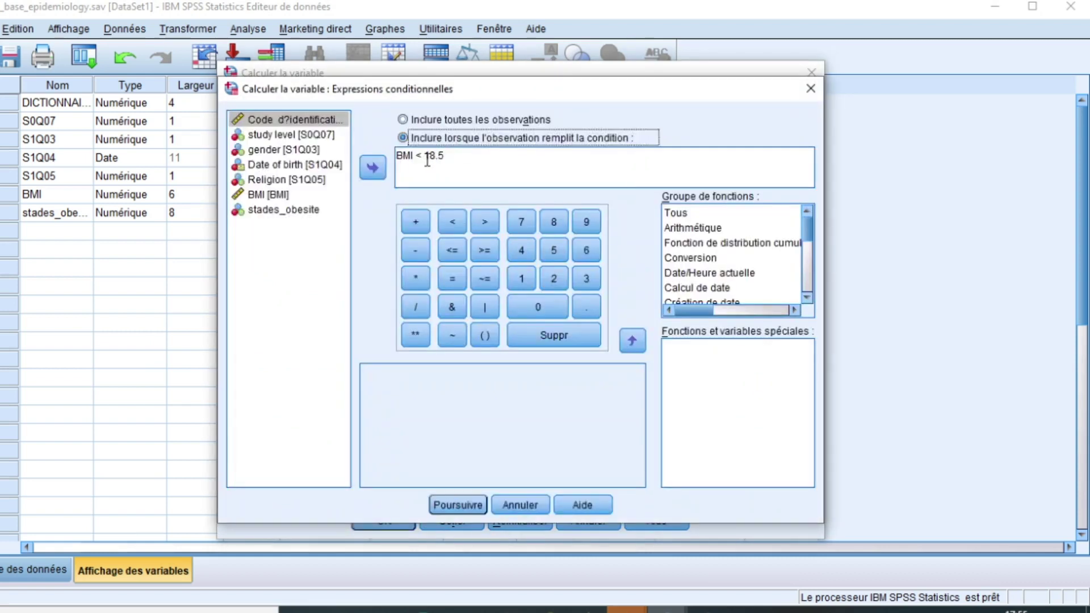
{"action": "left_click", "coordinate": [428, 159]}
{"action": "double_click", "coordinate": [421, 161]}
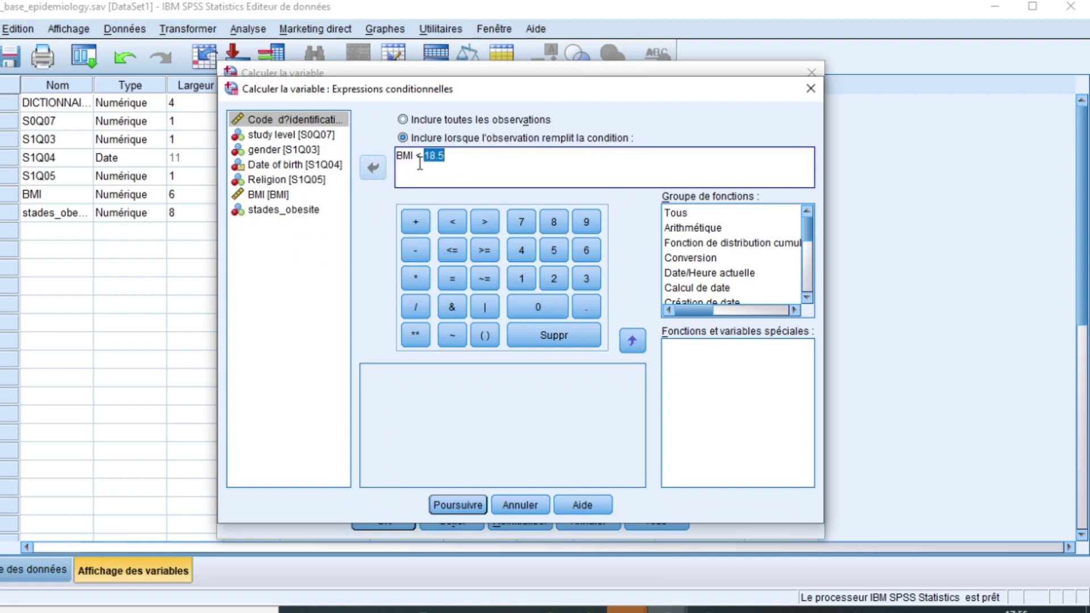
{"action": "double_click", "coordinate": [419, 156]}
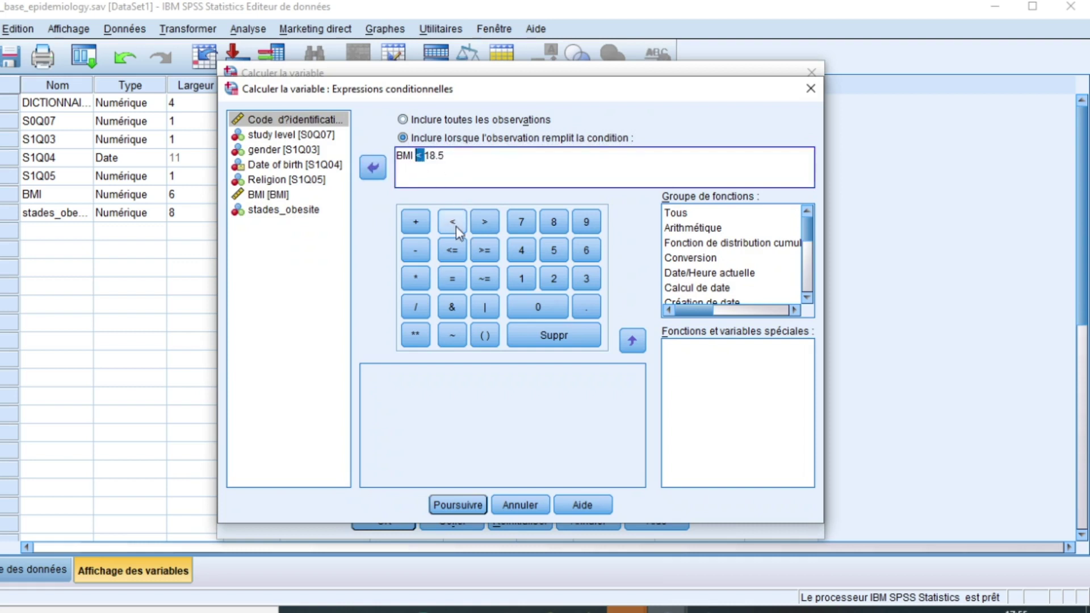
{"action": "left_click", "coordinate": [485, 250]}
Extend the case selection condition with "and BMI < 25" and accept it.
{"action": "left_click", "coordinate": [511, 163]}
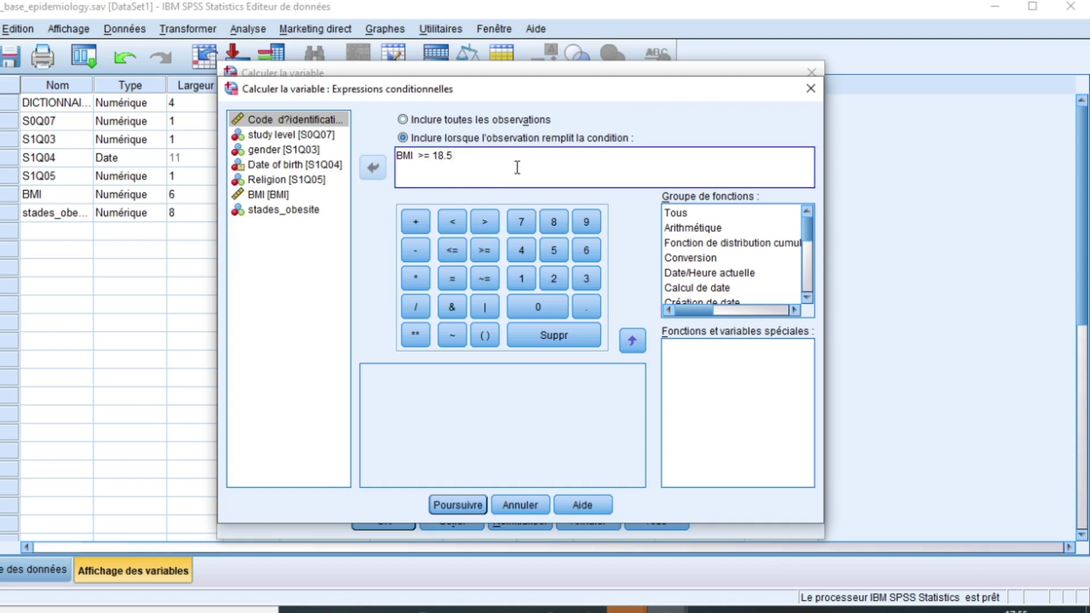
{"action": "type", "text": "and"}
{"action": "key", "text": "Tab"}
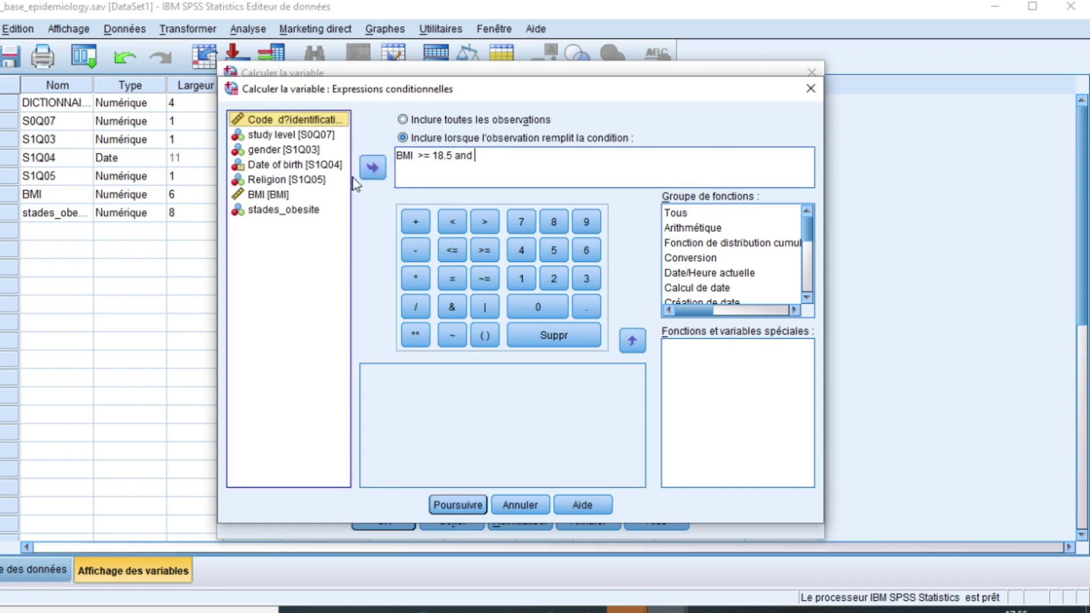
{"action": "key", "text": "b"}
{"action": "left_click", "coordinate": [371, 168]}
{"action": "left_click", "coordinate": [452, 220]}
{"action": "type", "text": "25"}
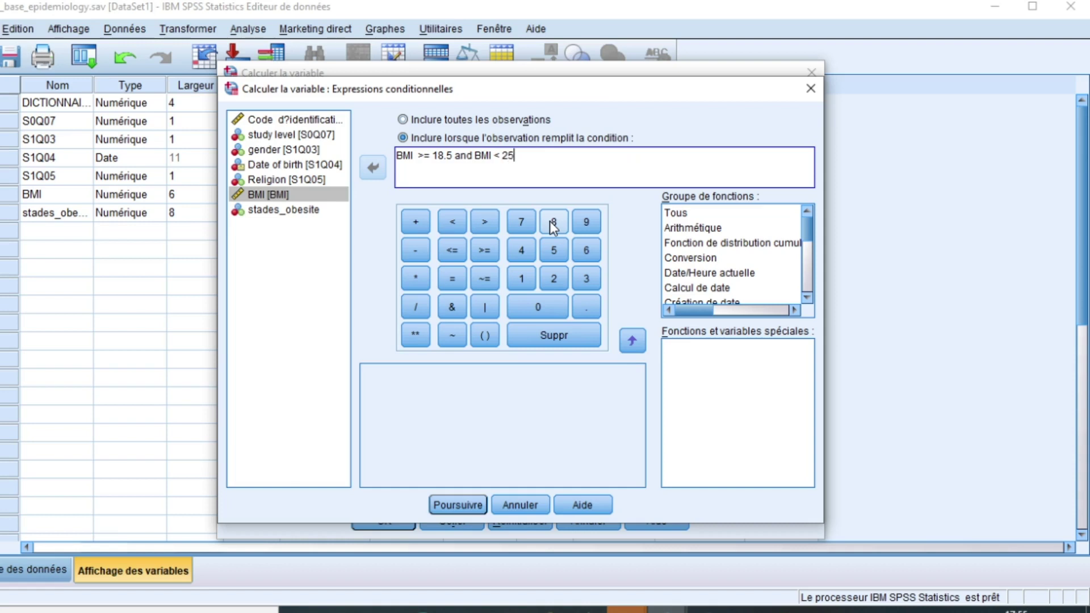
{"action": "left_click", "coordinate": [446, 502]}
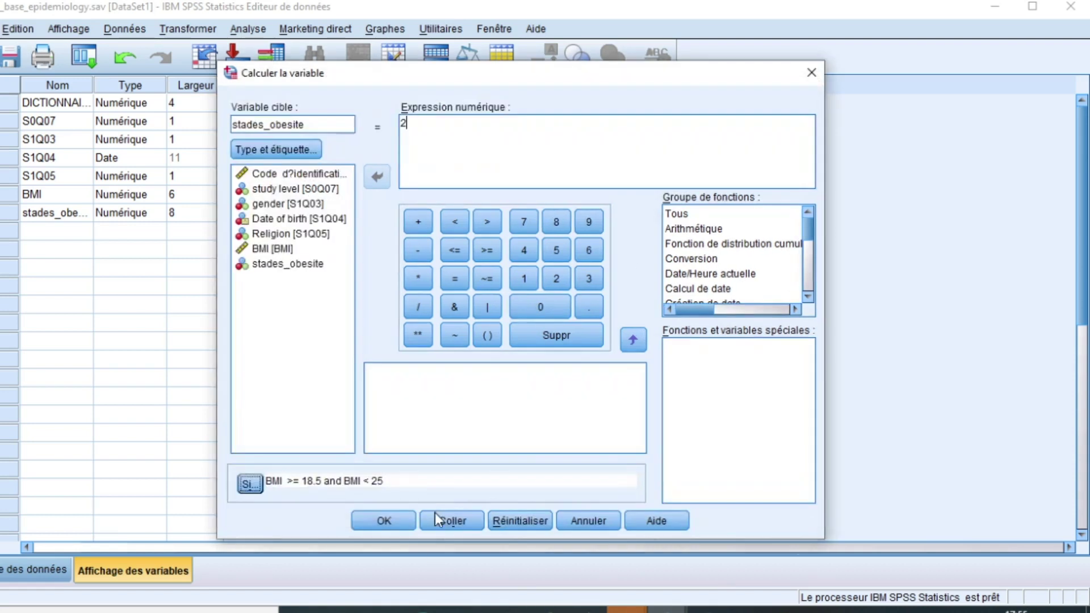
Run the computation, overwriting the existing stades_obesite variable, and set its value to 3 for another Compute Variable run.
{"action": "left_click", "coordinate": [382, 521]}
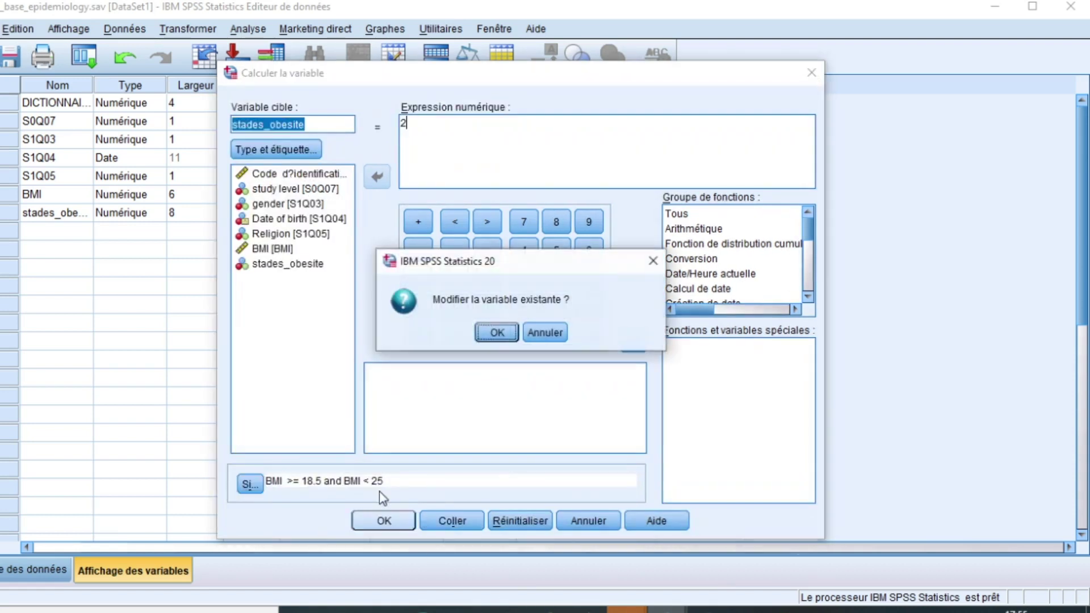
{"action": "left_click", "coordinate": [497, 332]}
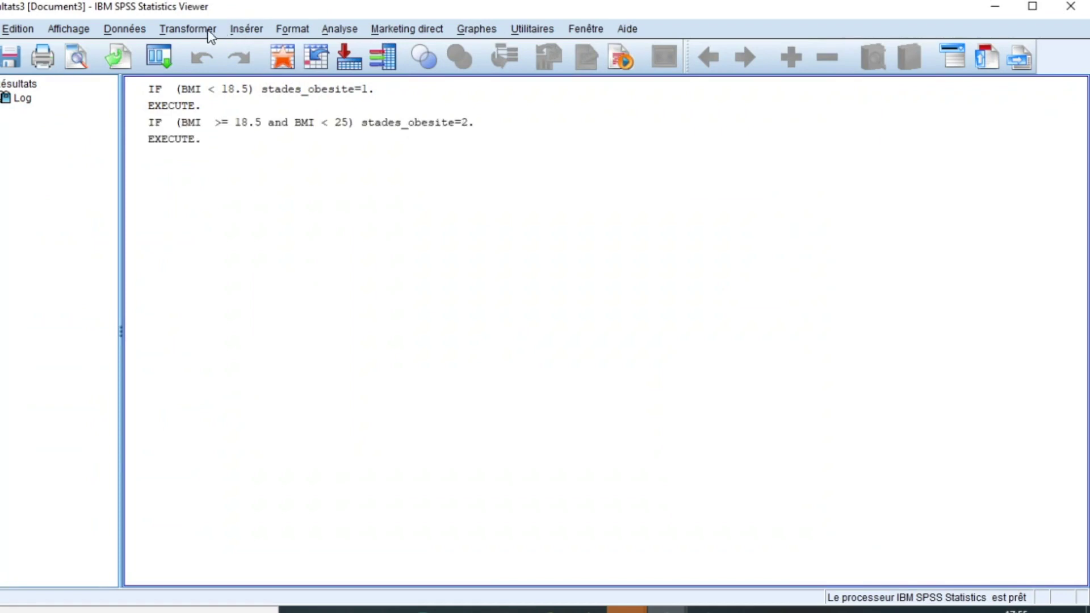
{"action": "left_click", "coordinate": [189, 30]}
{"action": "left_click", "coordinate": [235, 52]}
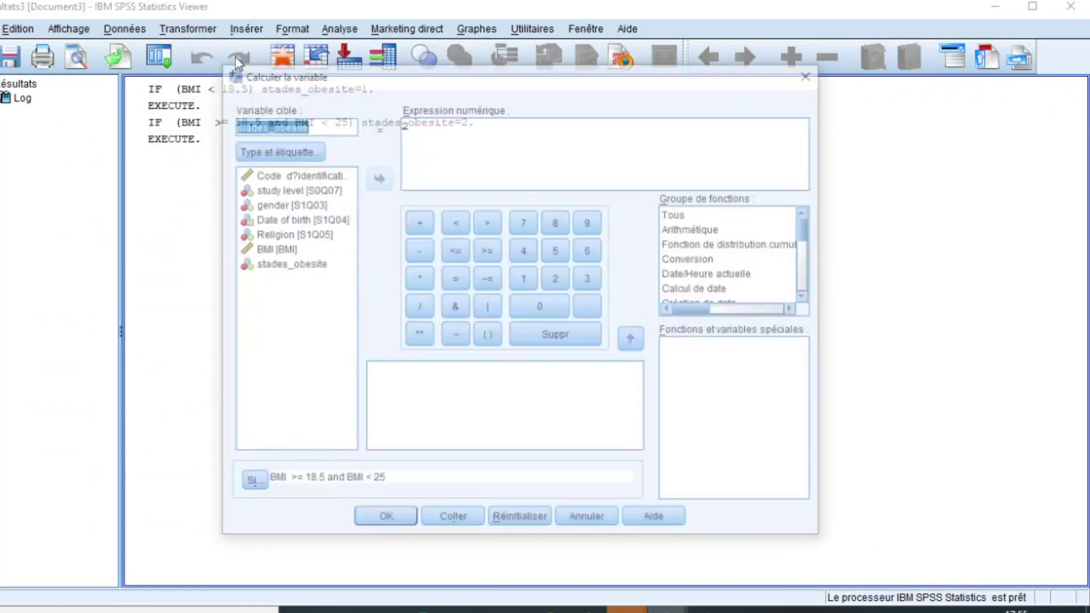
{"action": "left_click", "coordinate": [422, 129]}
{"action": "key", "text": "BackSpace"}
{"action": "type", "text": "3"}
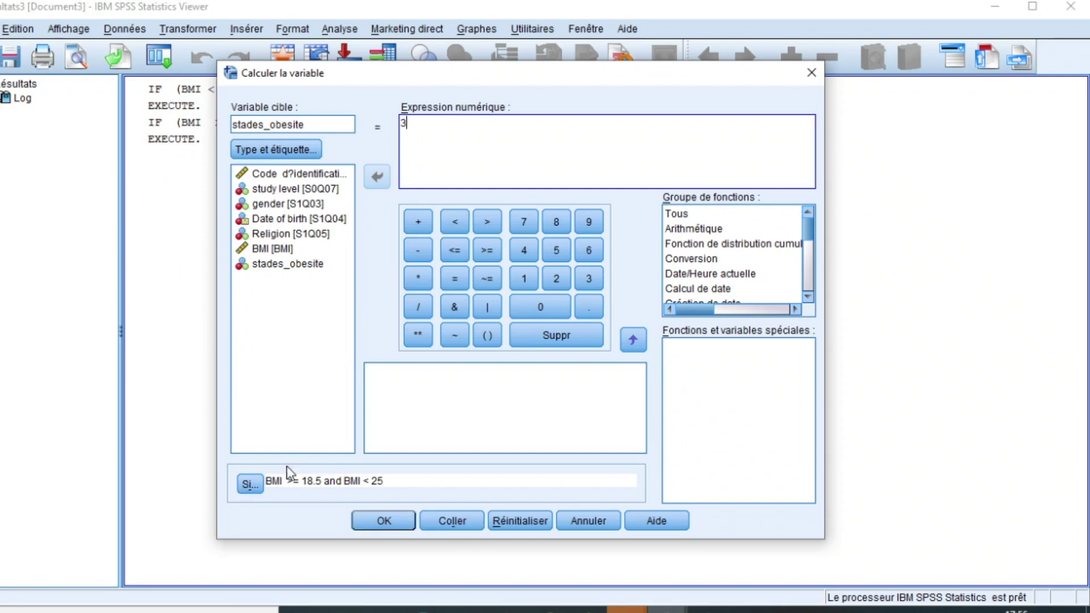
Reduce the case selection condition to BMI >= 25 and run the computation on the existing variable.
{"action": "left_click", "coordinate": [250, 487]}
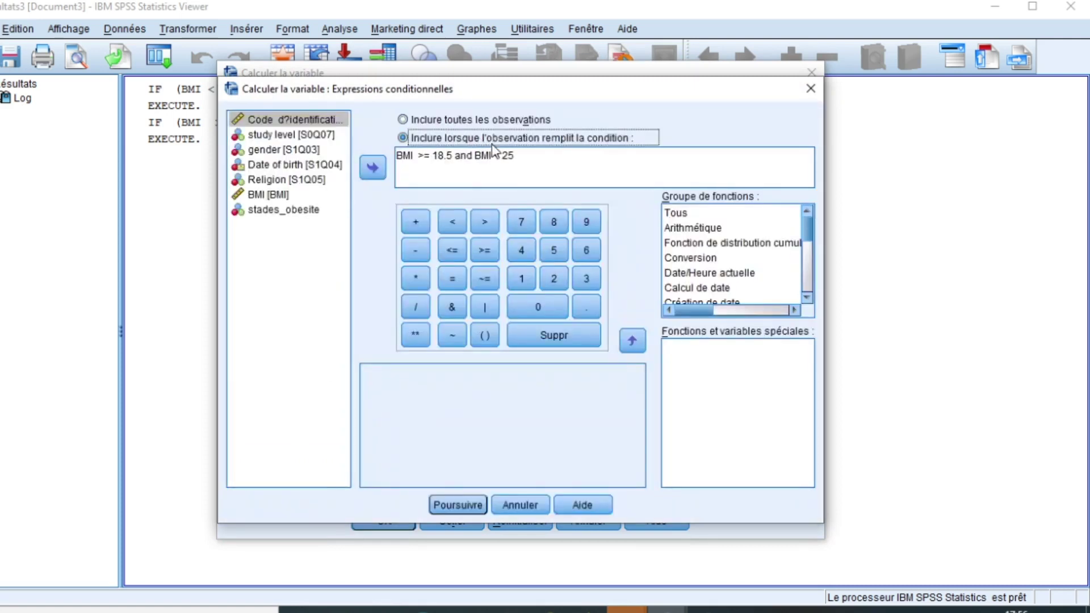
{"action": "left_click_drag", "start_coordinate": [502, 156], "coordinate": [430, 161]}
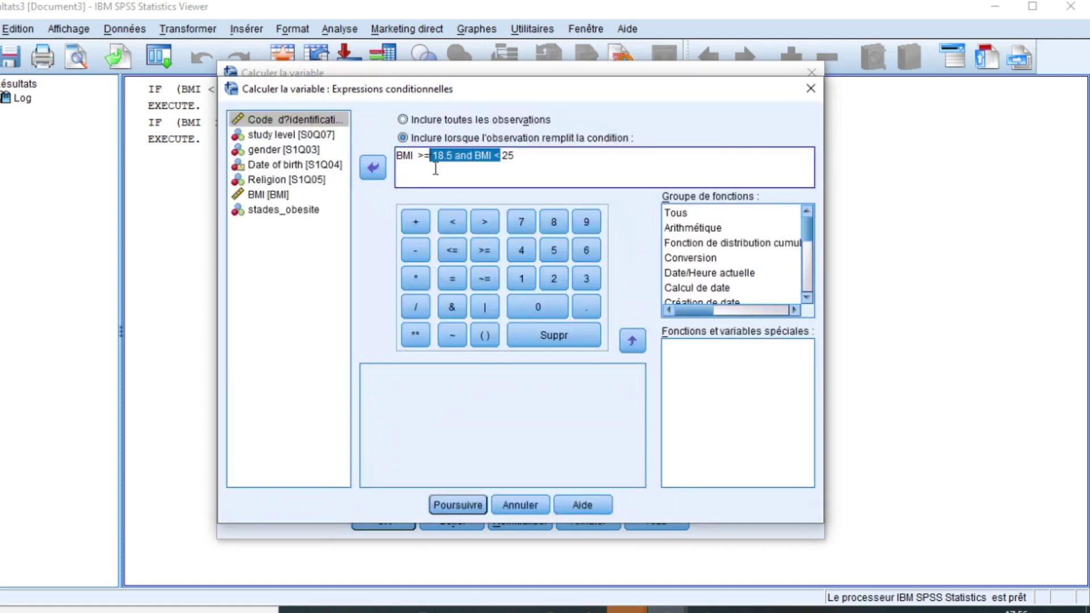
{"action": "key", "text": "BackSpace"}
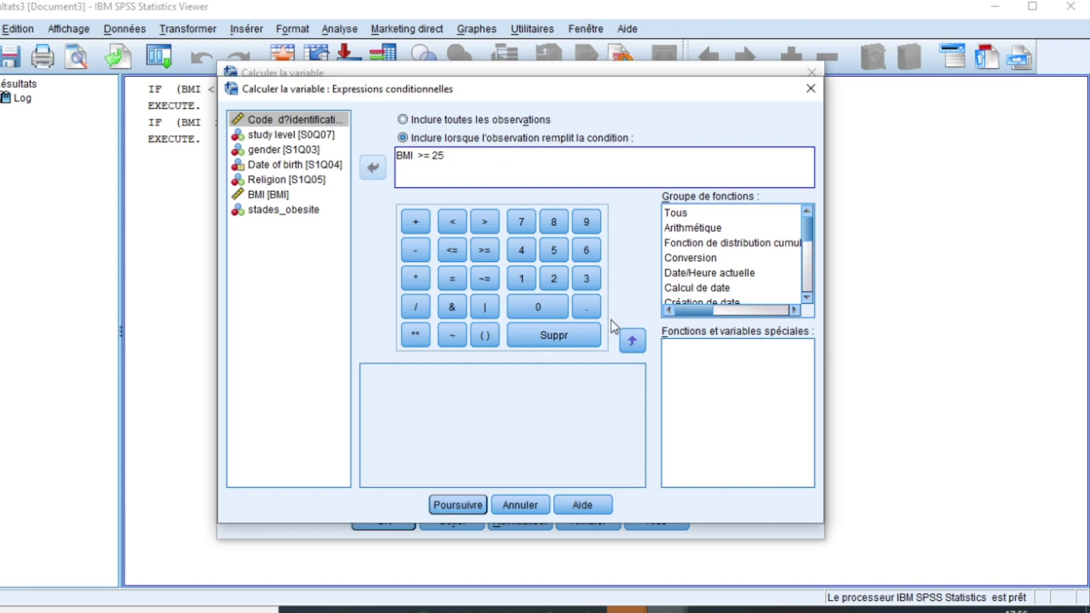
{"action": "left_click", "coordinate": [475, 505]}
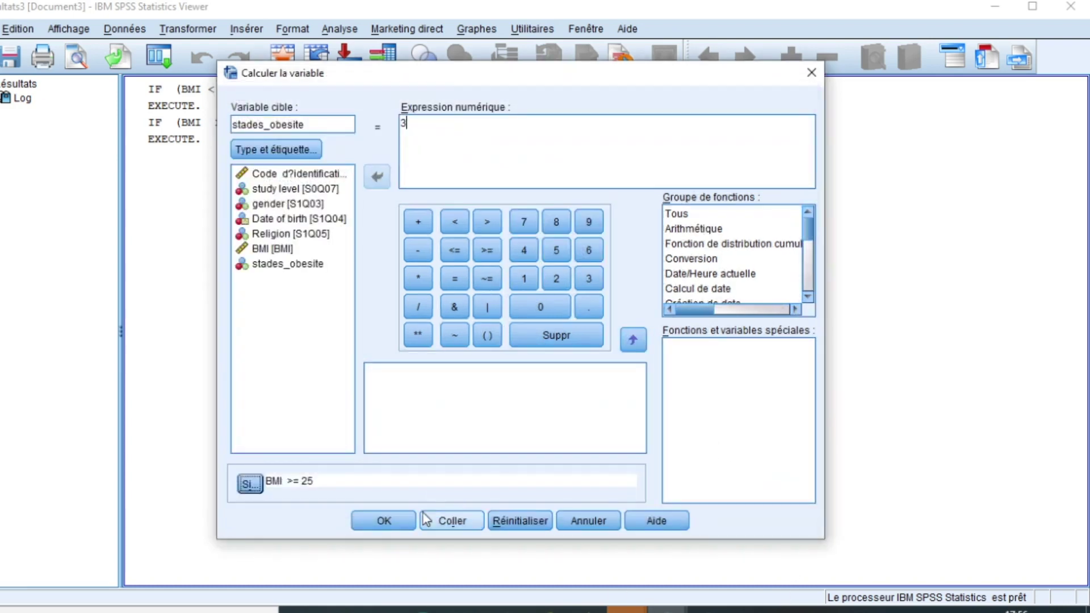
{"action": "left_click", "coordinate": [384, 521]}
{"action": "left_click", "coordinate": [476, 336]}
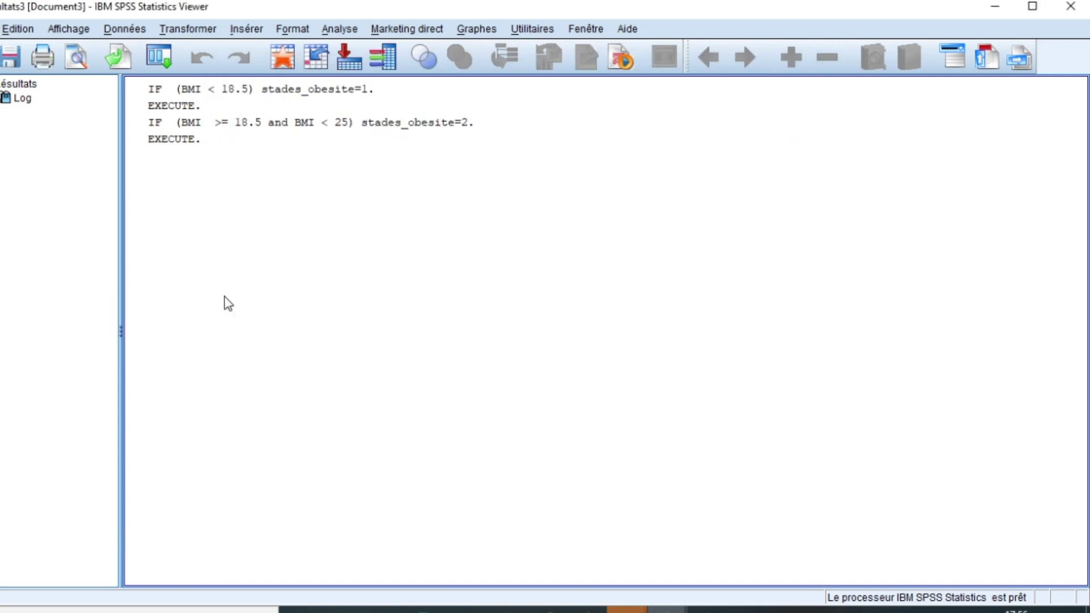
Return to the Data Editor and copy the variable name stades_obesite into that variable's label.
{"action": "mouse_move", "coordinate": [668, 610]}
{"action": "left_click", "coordinate": [585, 559]}
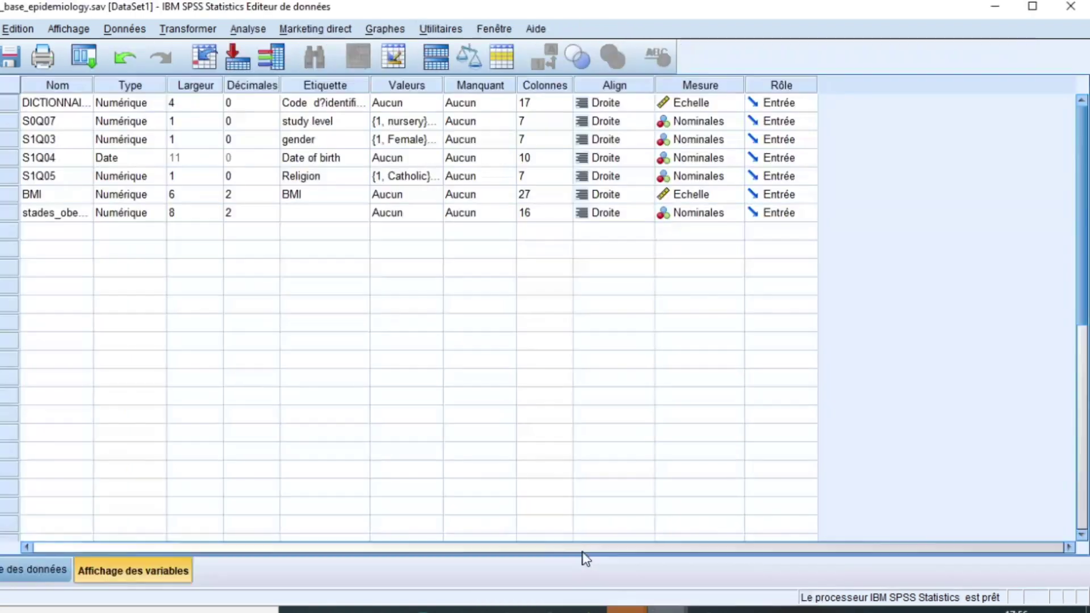
{"action": "left_click", "coordinate": [57, 217]}
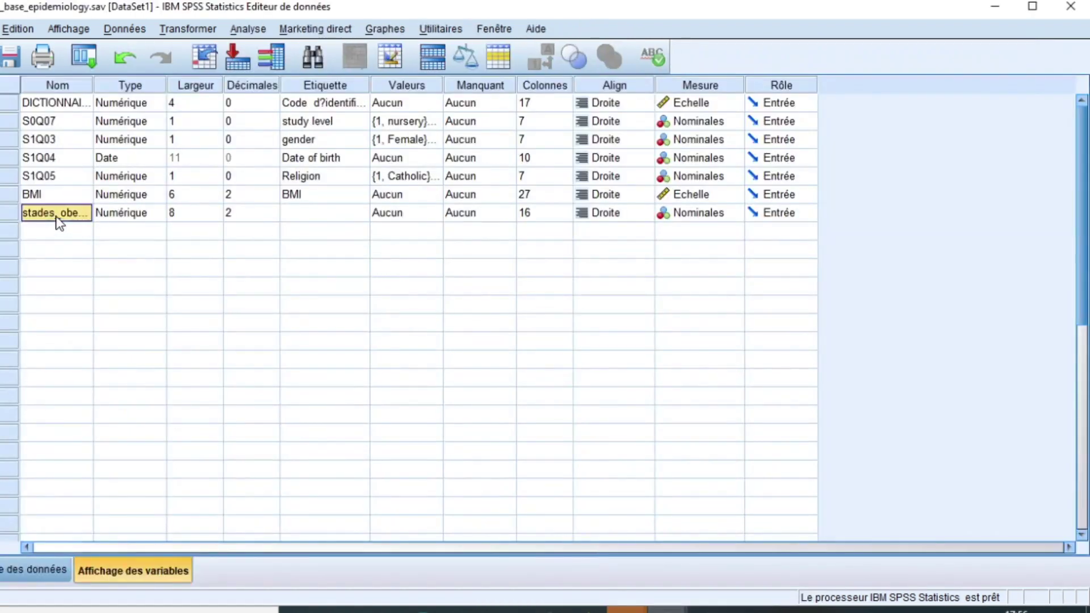
{"action": "right_click", "coordinate": [56, 217]}
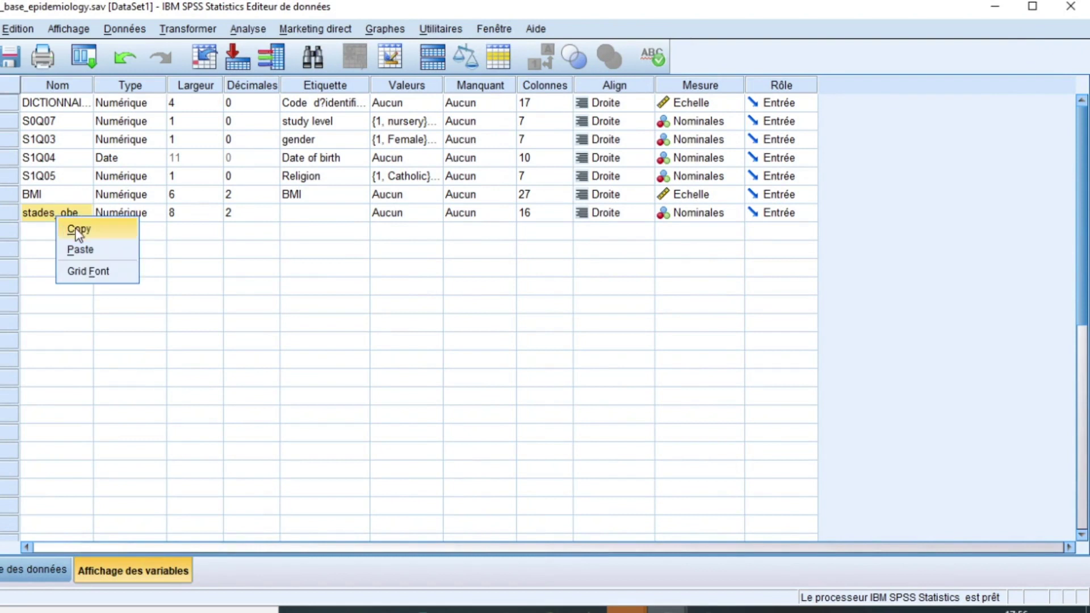
{"action": "left_click", "coordinate": [78, 233]}
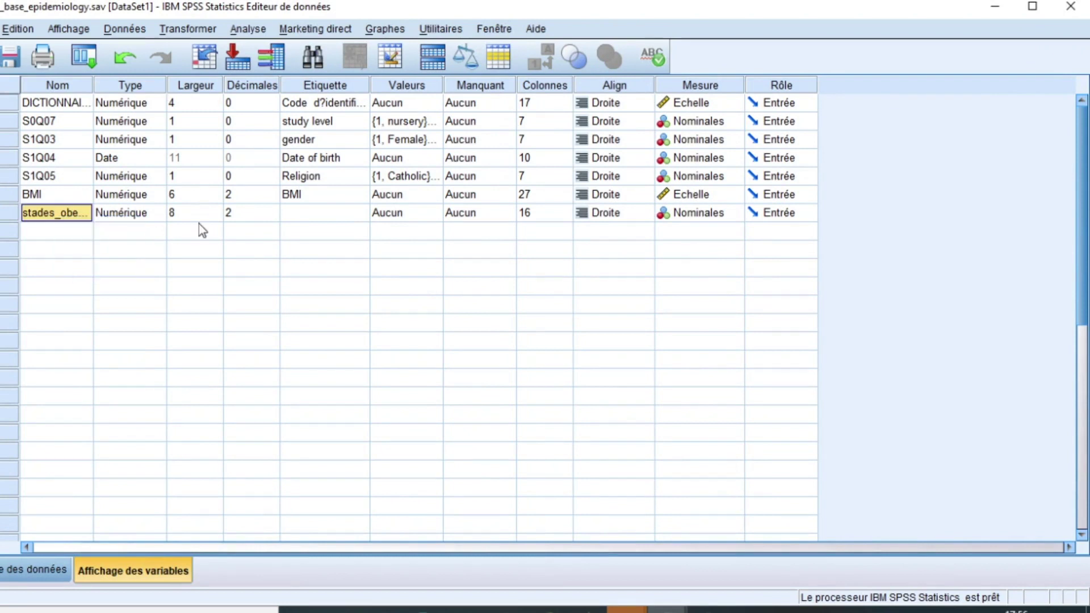
{"action": "left_click", "coordinate": [307, 216]}
{"action": "right_click", "coordinate": [308, 216]}
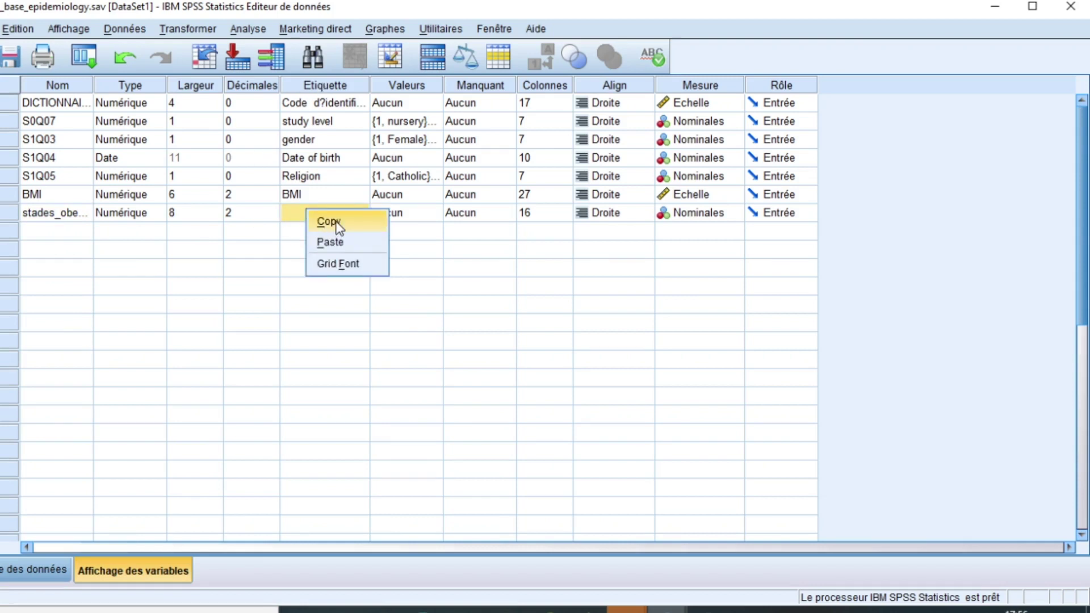
{"action": "left_click", "coordinate": [345, 242]}
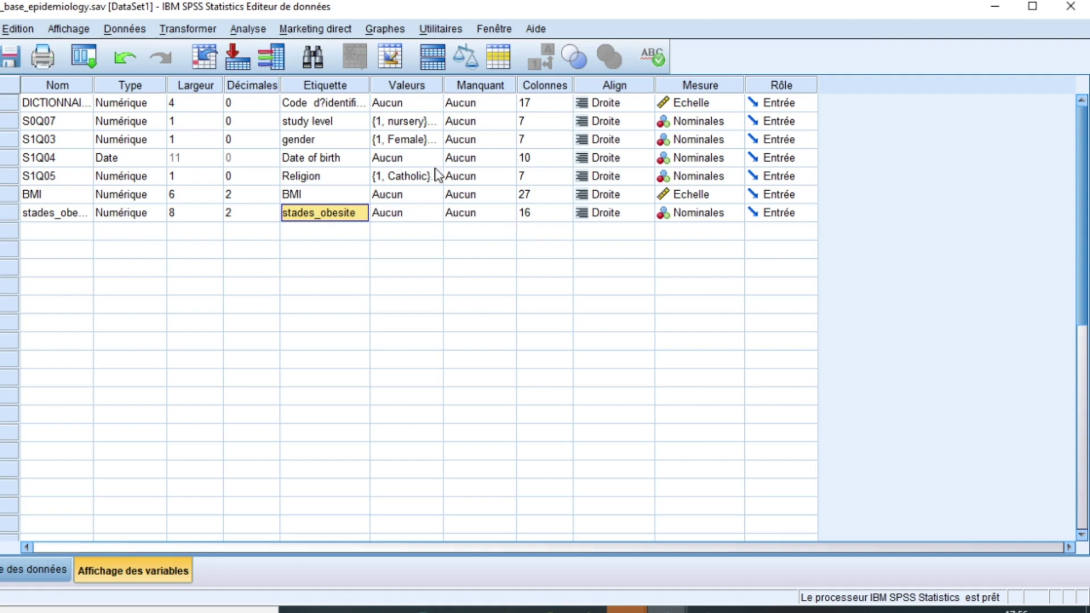
Open the value labels of stades_obesite and add the label "en sous poids" for value 1.
{"action": "left_click", "coordinate": [435, 213]}
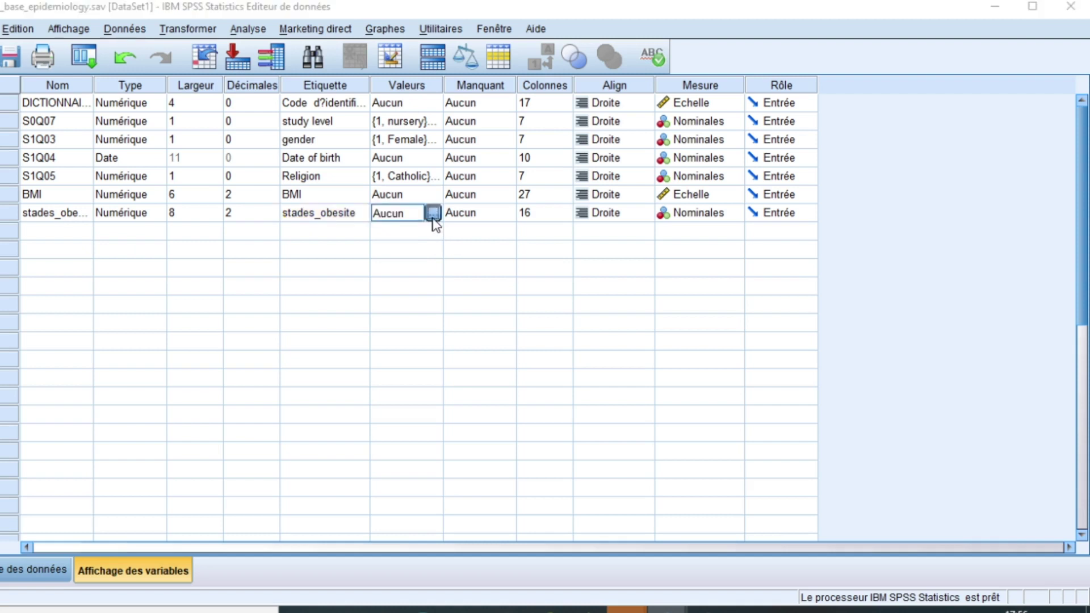
{"action": "left_click", "coordinate": [435, 213]}
{"action": "left_click", "coordinate": [424, 246]}
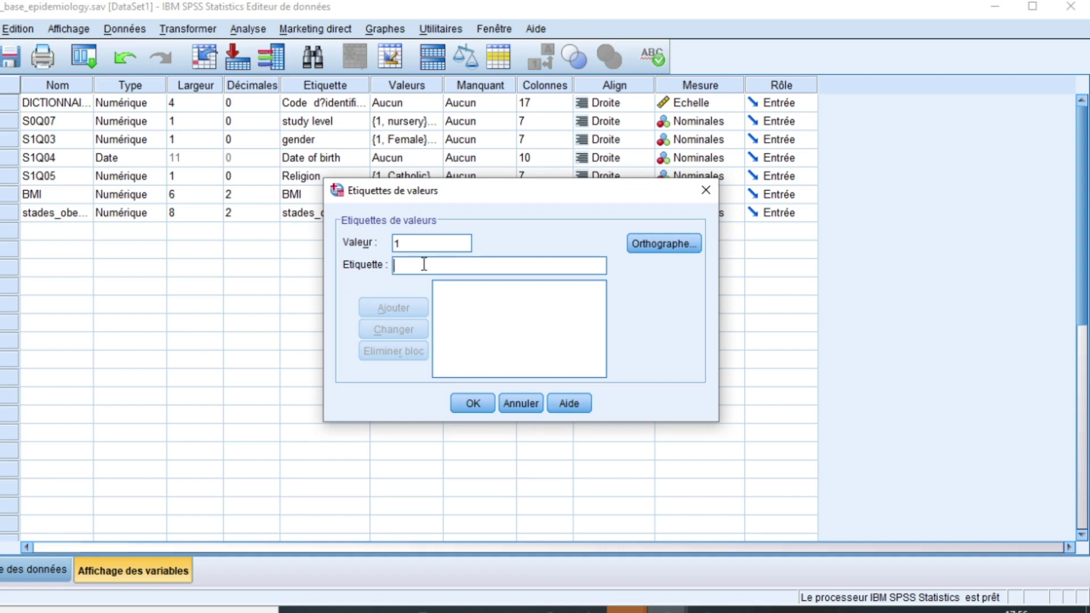
{"action": "type", "text": "en"}
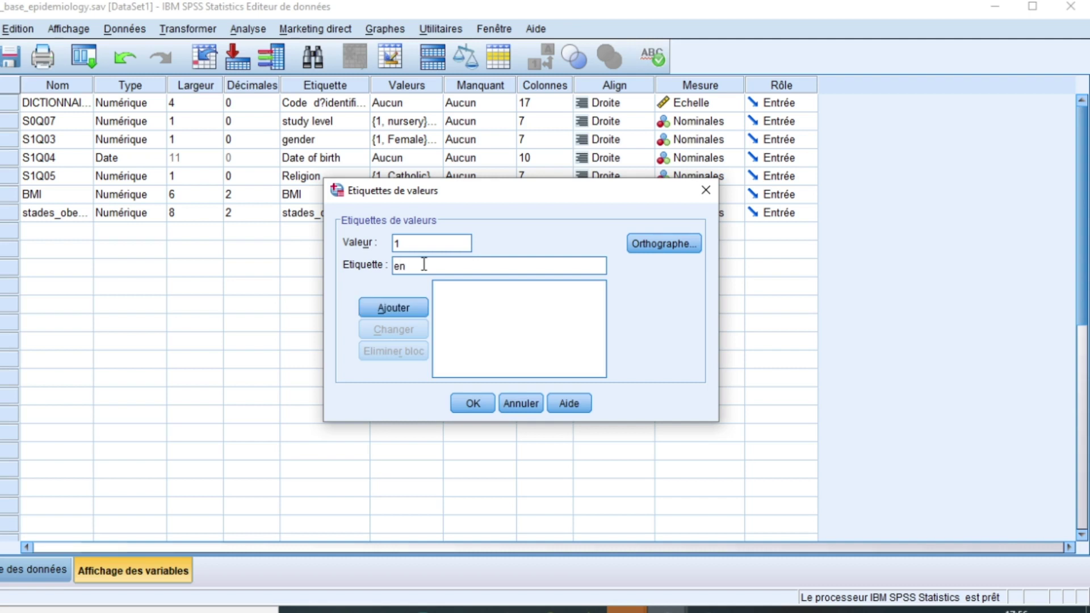
{"action": "type", "text": " sous poids"}
{"action": "left_click", "coordinate": [391, 309]}
Add the value label "normal" for value 2 of stades_obesite.
{"action": "left_click", "coordinate": [417, 243]}
{"action": "left_click", "coordinate": [415, 265]}
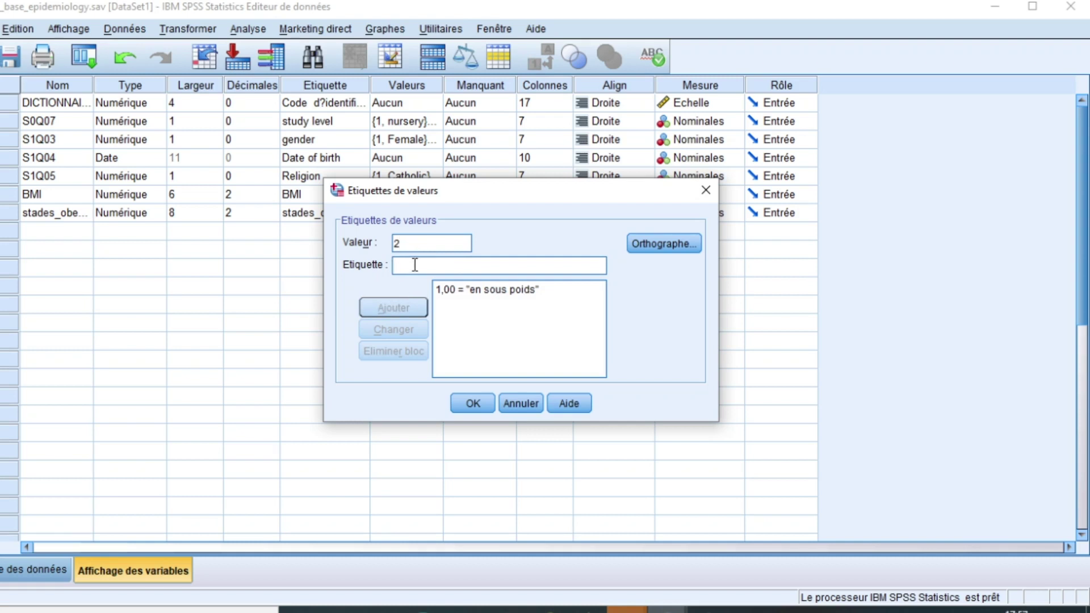
{"action": "type", "text": "normal"}
{"action": "left_click", "coordinate": [410, 310]}
Add the value label "surpoid" for value 3 and accept the value labels of stades_obesite.
{"action": "left_click", "coordinate": [414, 272]}
{"action": "type", "text": "surpoid"}
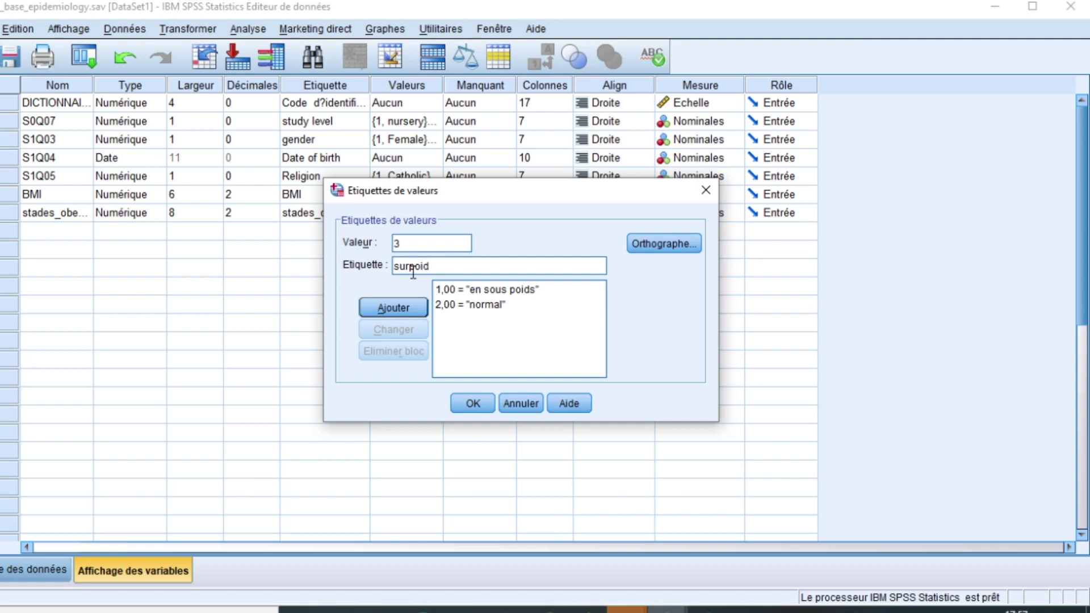
{"action": "left_click", "coordinate": [398, 311]}
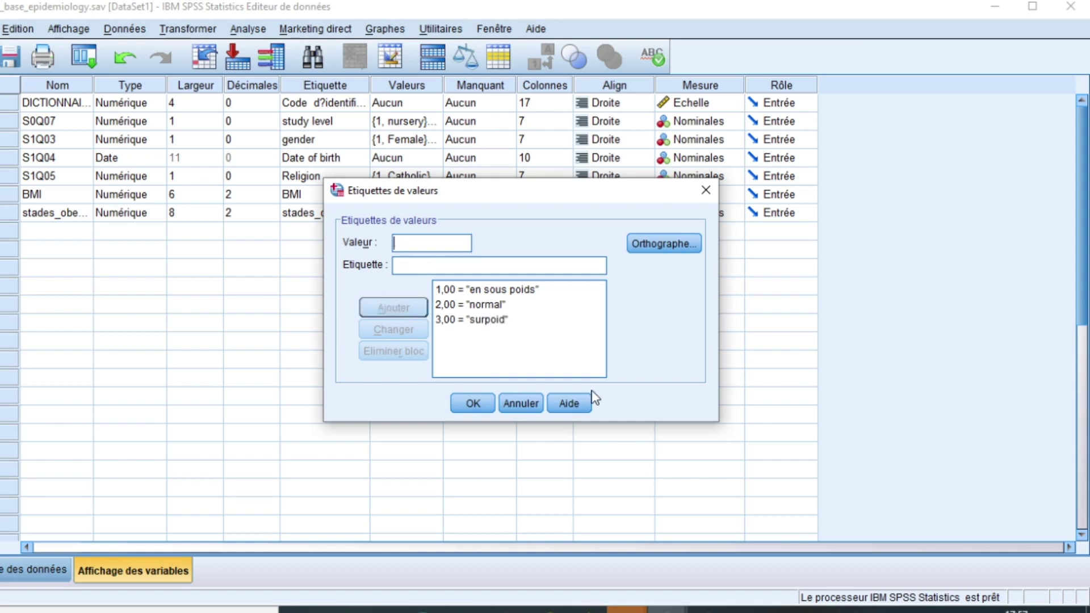
{"action": "left_click", "coordinate": [473, 404]}
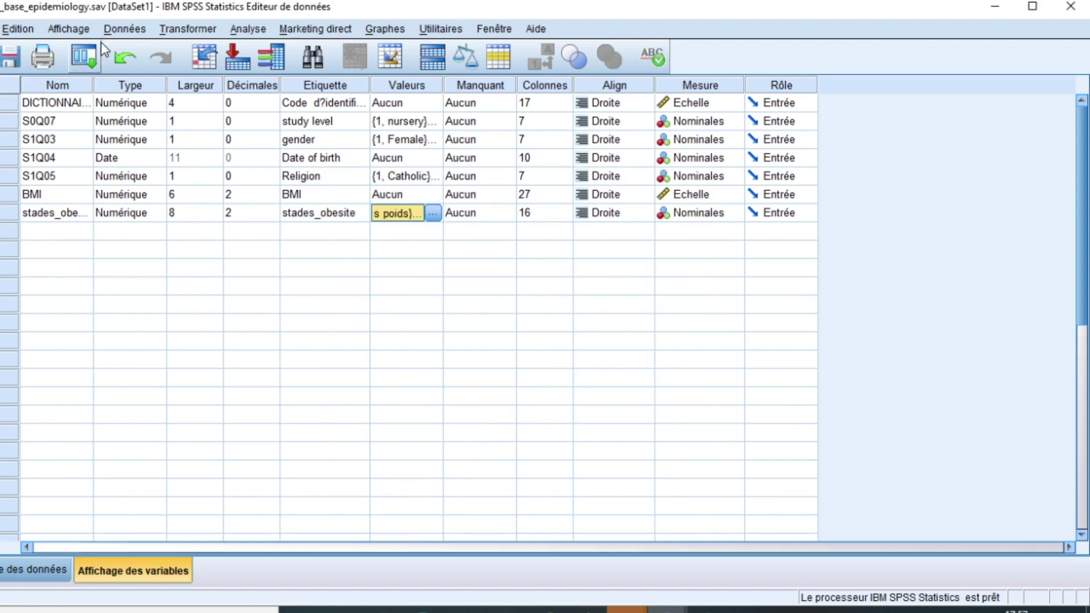
Run a frequencies analysis (Effectifs) on the stades_obesite variable with frequency tables displayed.
{"action": "left_click", "coordinate": [248, 28]}
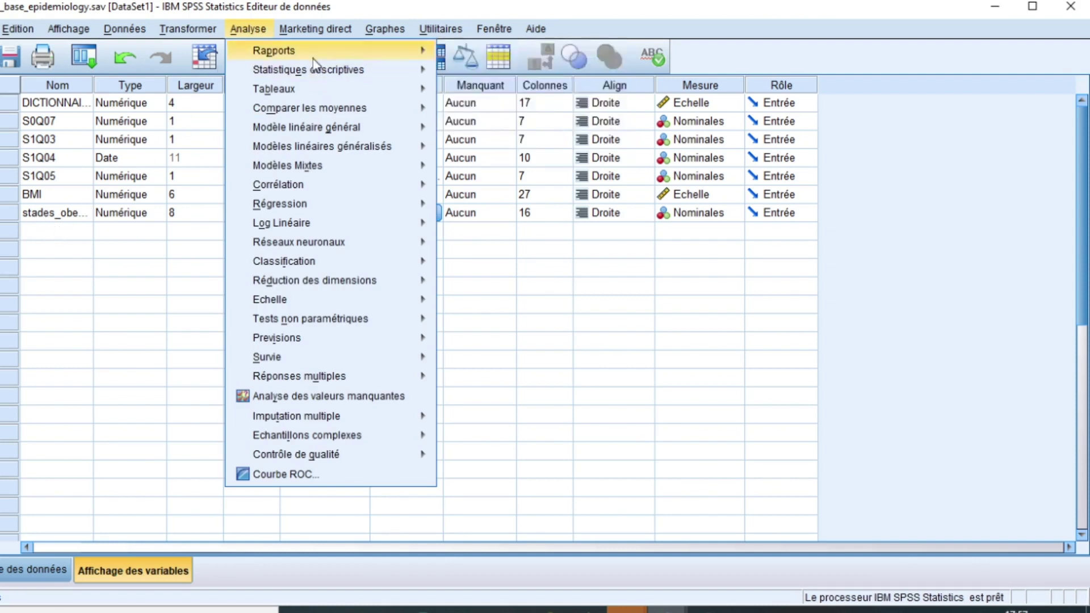
{"action": "mouse_move", "coordinate": [309, 76]}
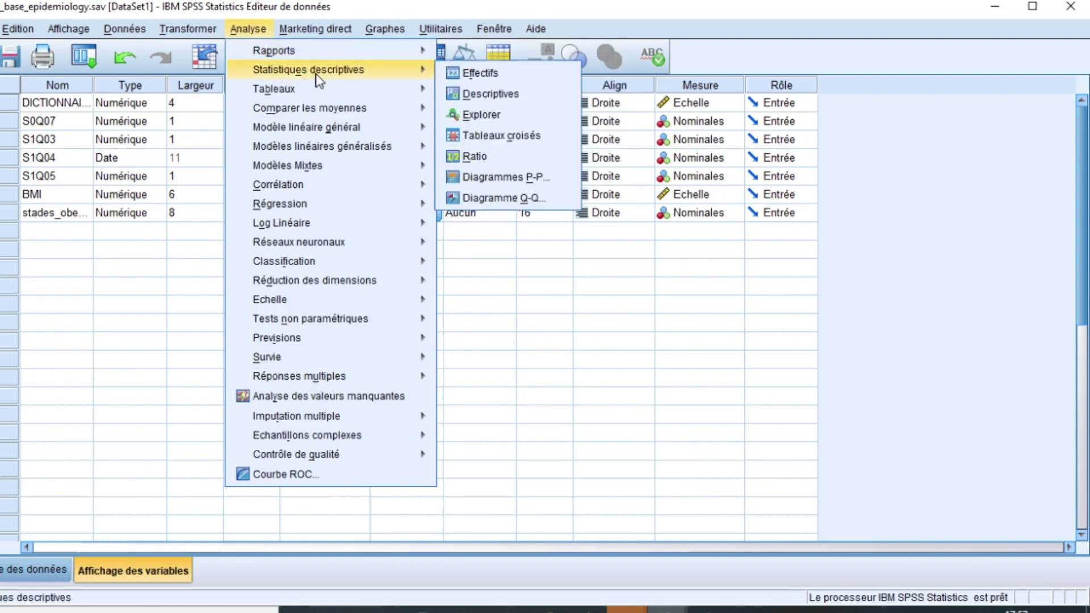
{"action": "left_click", "coordinate": [497, 76]}
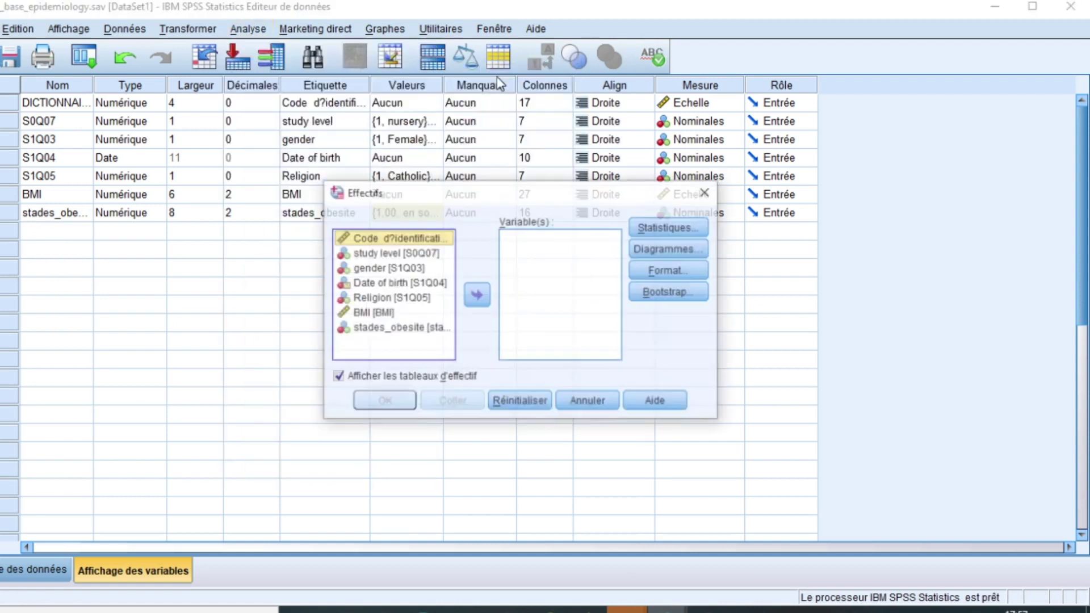
{"action": "left_click", "coordinate": [369, 330]}
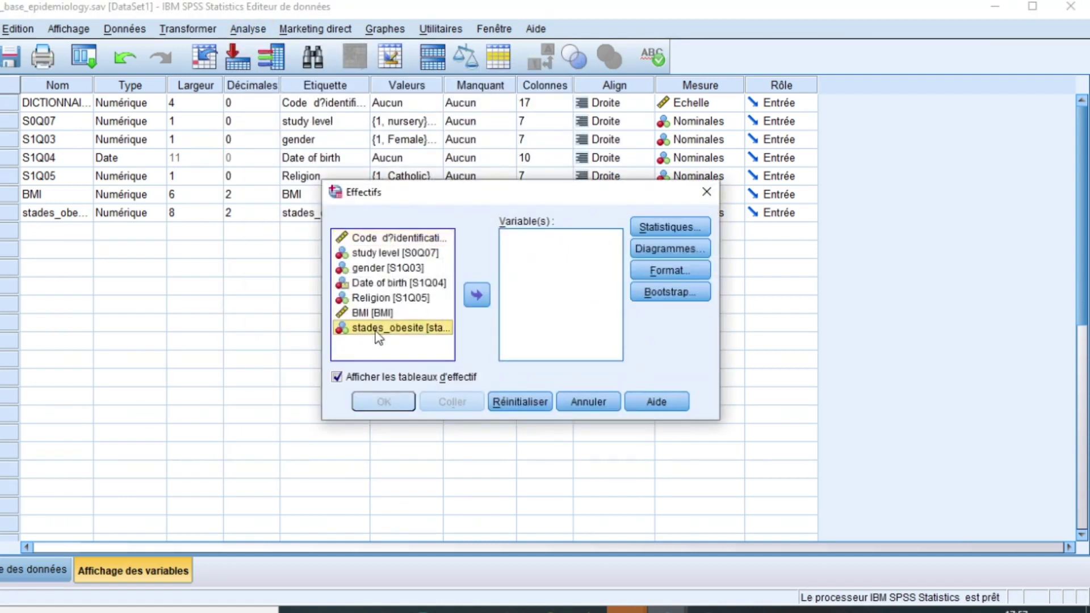
{"action": "left_click", "coordinate": [480, 298]}
{"action": "left_click", "coordinate": [397, 398]}
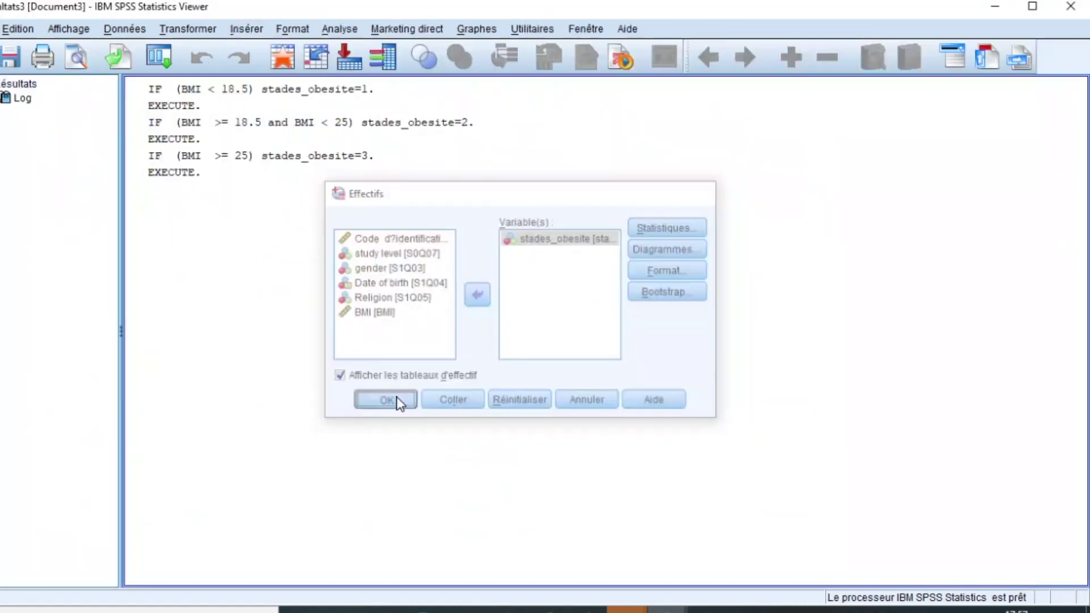